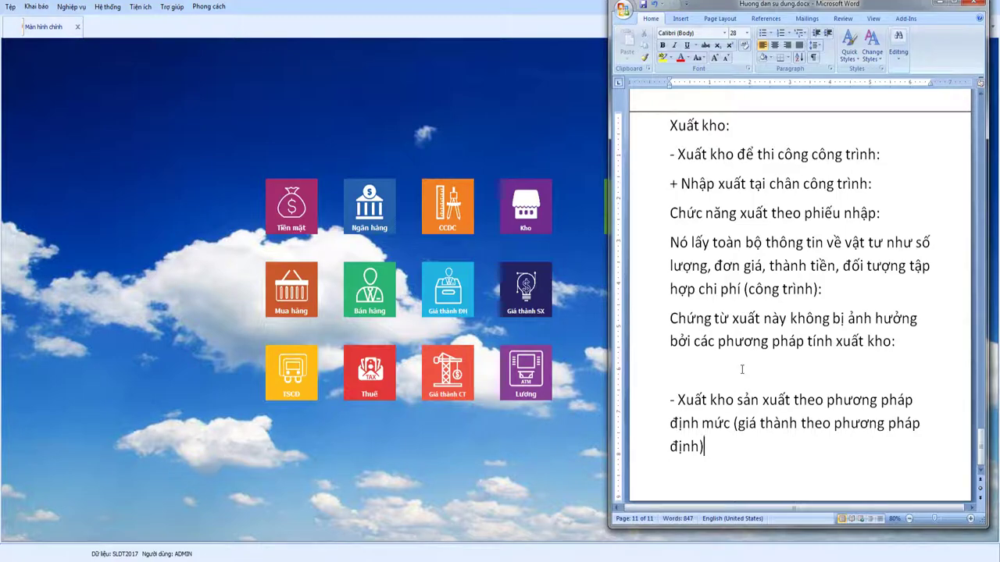
# Add a new line to the Word guide reading "Cuối tháng chúng ta biết được sản xuất bao nhiêu sản phẩm."
pyautogui.press('Return')
pyautogui.write('Cuôi tháng chúng t')
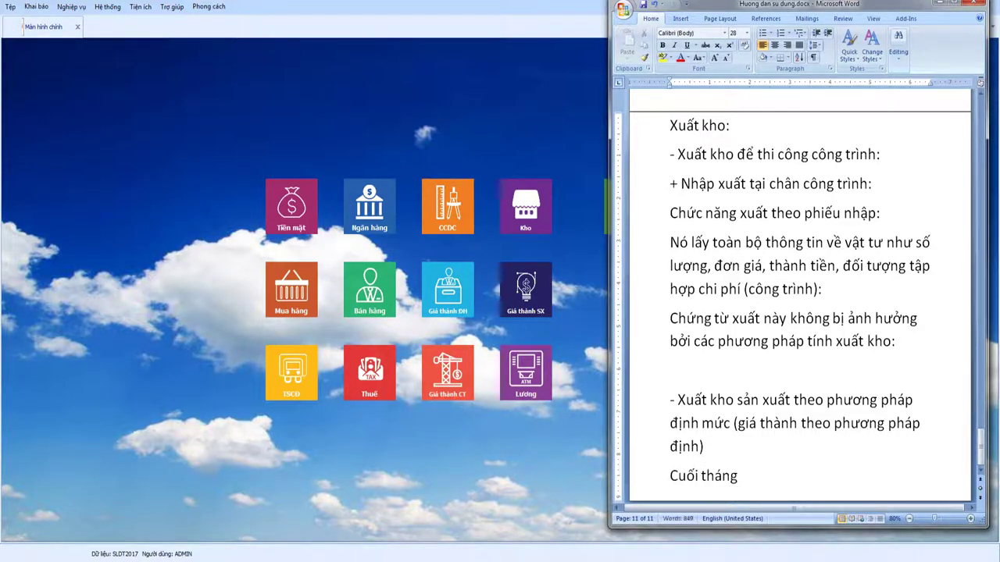
pyautogui.write('a bie')
pyautogui.write('t đượ')
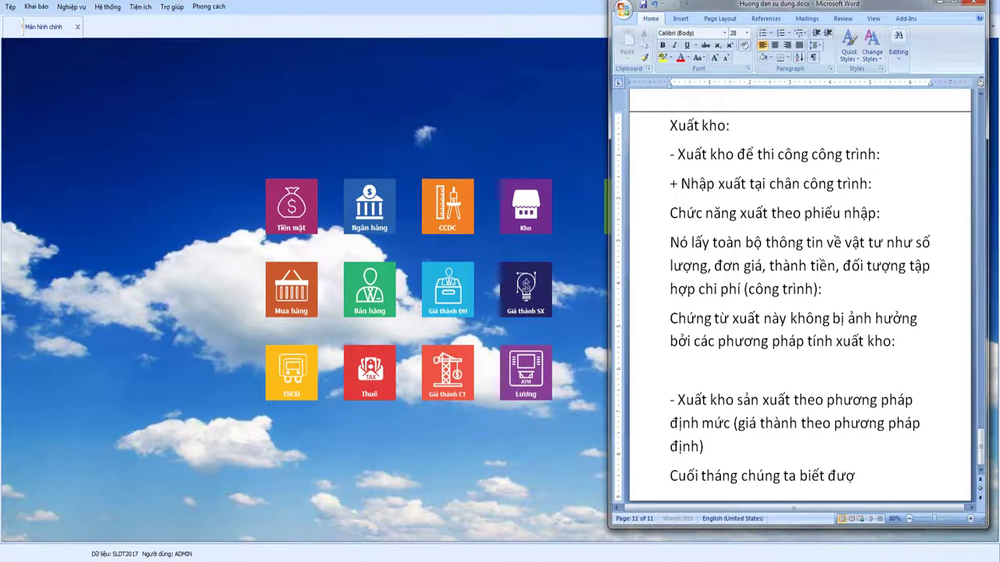
pyautogui.write('c san')
pyautogui.write(' xuất bao nhiêu')
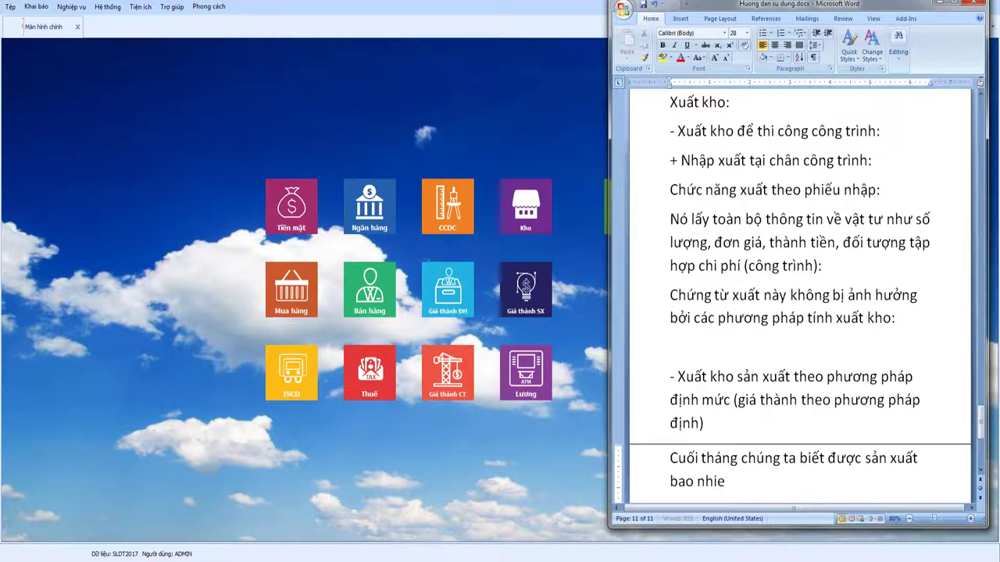
pyautogui.write(' sản phẩm.')
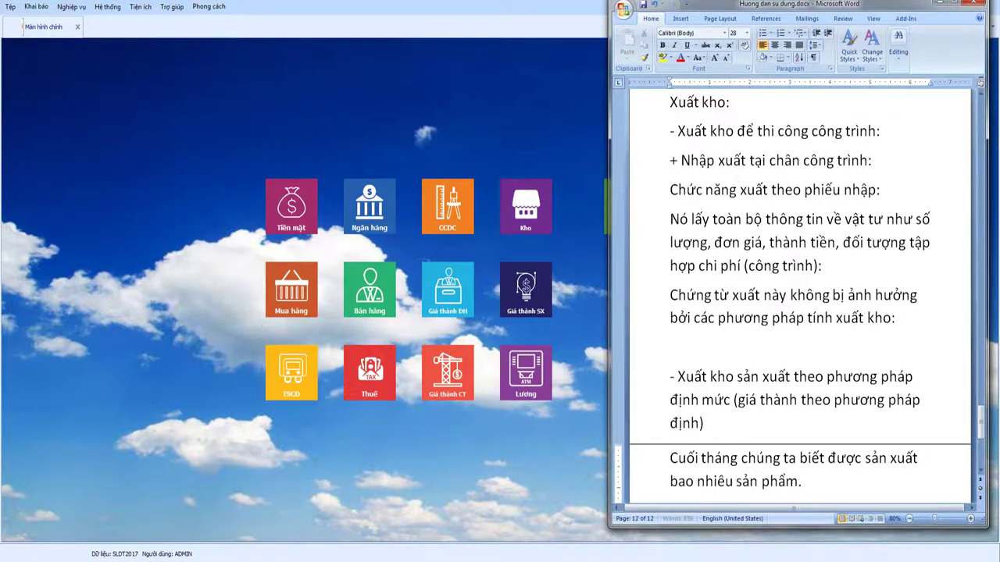
# Write the next paragraph "Chúng ta phải xuất NVL để có thể sản xuất đủ số sản phẩm trên:" and start a new line
pyautogui.press('Return')
pyautogui.write('Chúng')
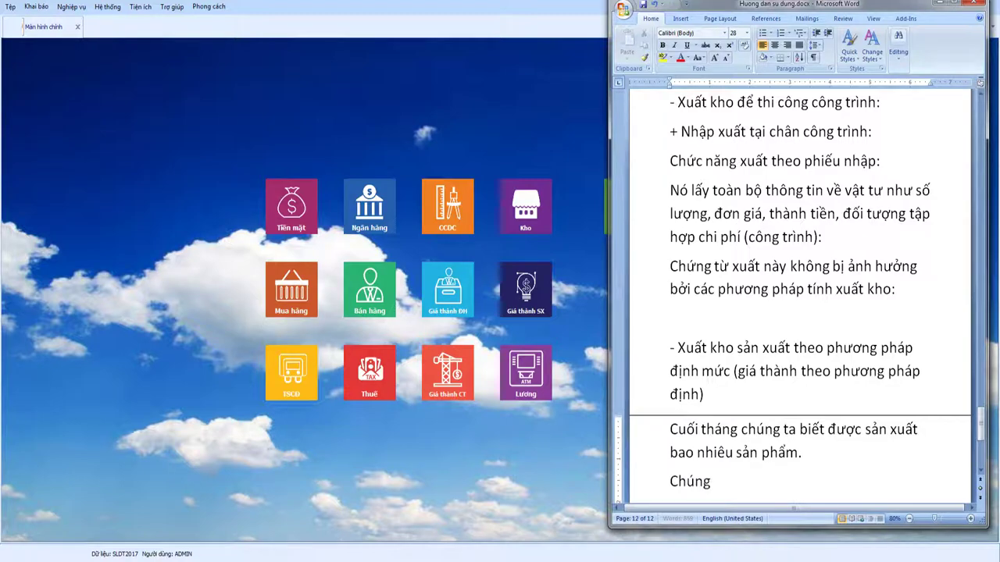
pyautogui.write(' ta phải xuaất NVL')
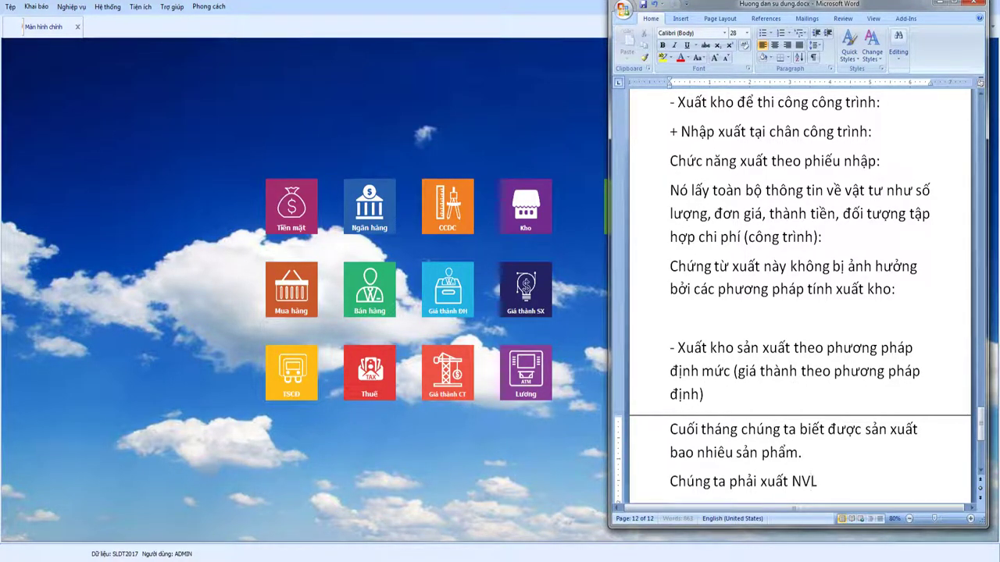
pyautogui.write(' để có thể xs')
pyautogui.press('BackSpace')
pyautogui.press('BackSpace')
pyautogui.write('sản xua')
pyautogui.press('BackSpace')
pyautogui.write('ất ')
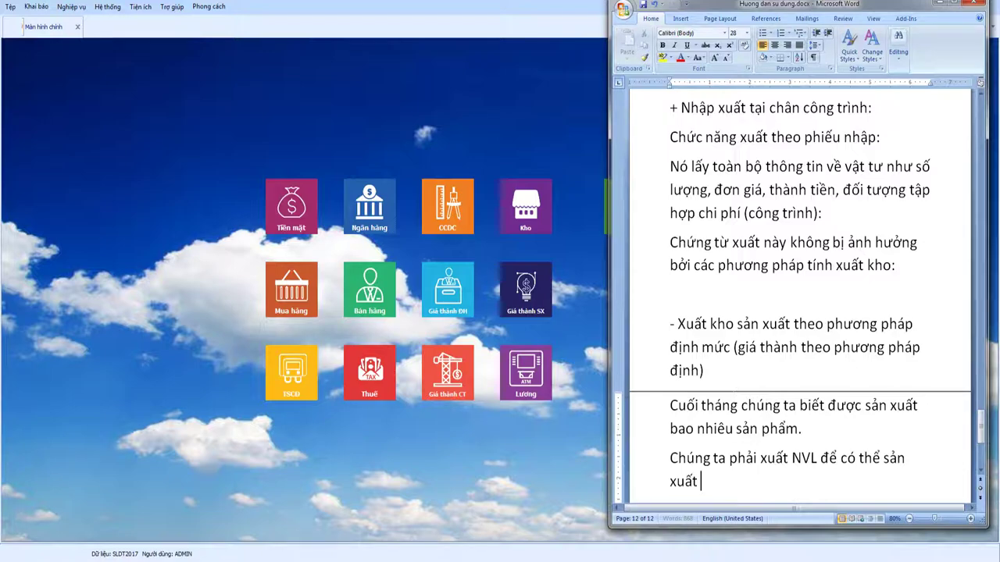
pyautogui.write('đủ số sản phẩm')
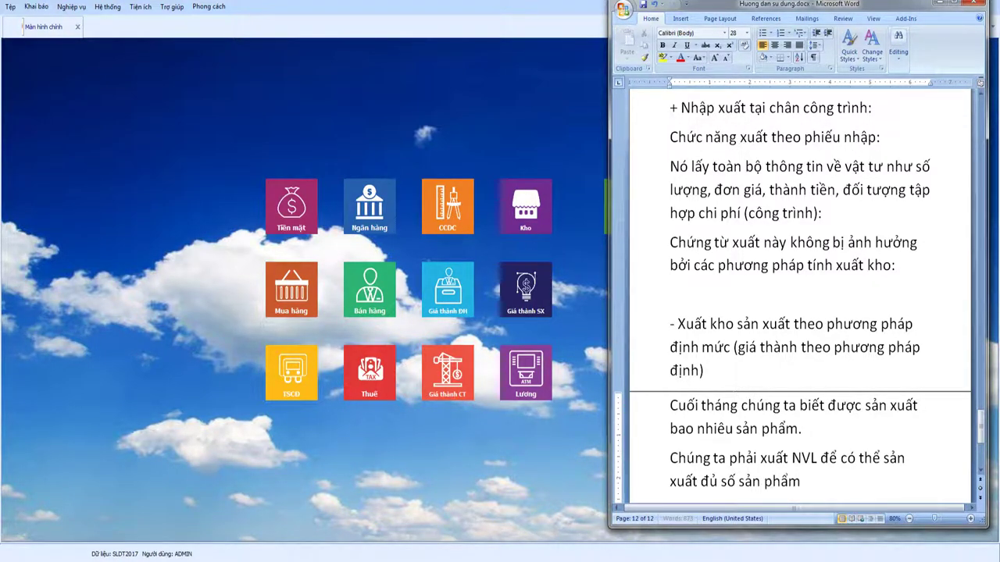
pyautogui.write(' trên:')
pyautogui.press('Return')
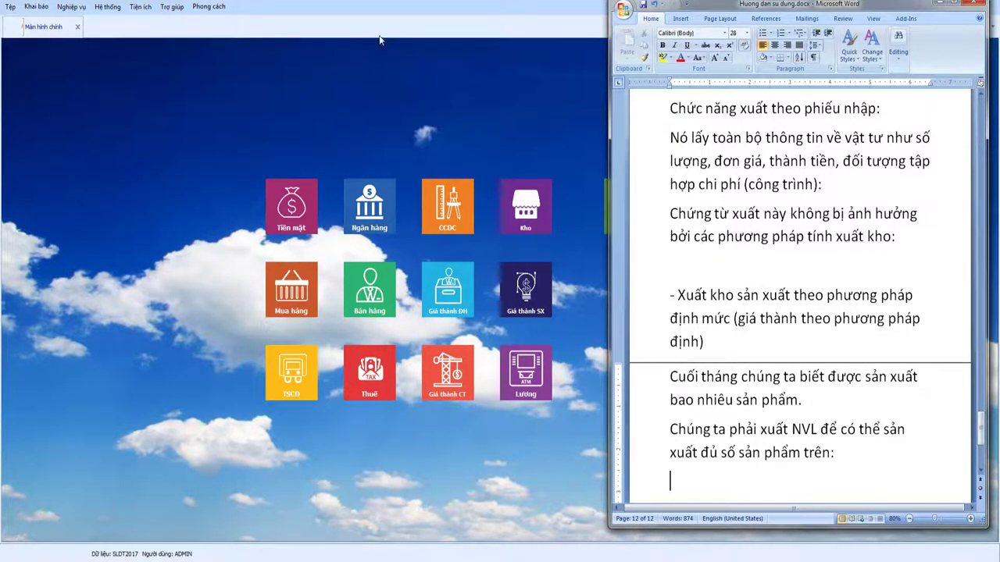
# Switch to the accounting program and open the Thành phẩm (finished goods) list
pyautogui.click(36, 6)
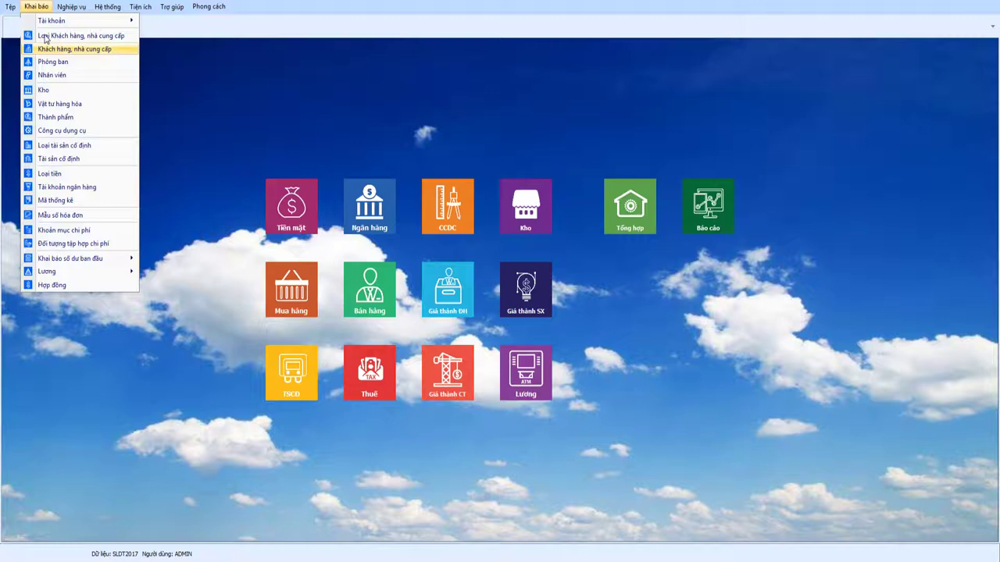
pyautogui.click(78, 117)
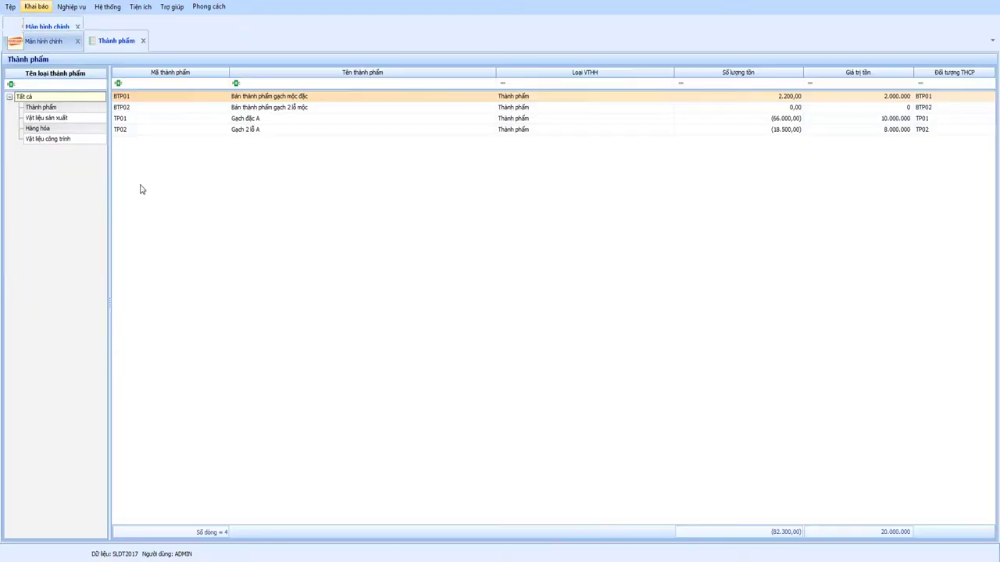
pyautogui.doubleClick(281, 100)
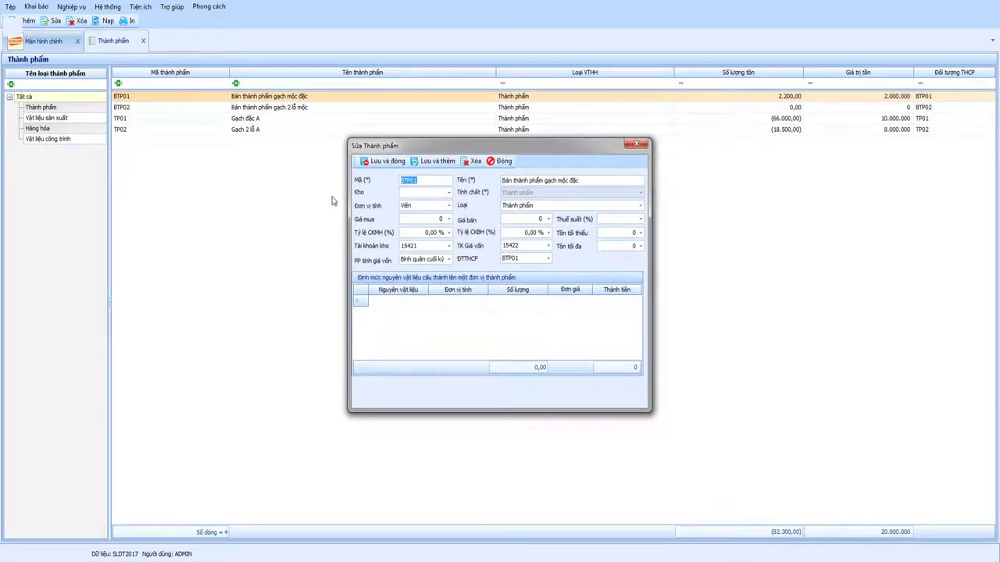
pyautogui.moveTo(509, 149); pyautogui.dragTo(447, 163)
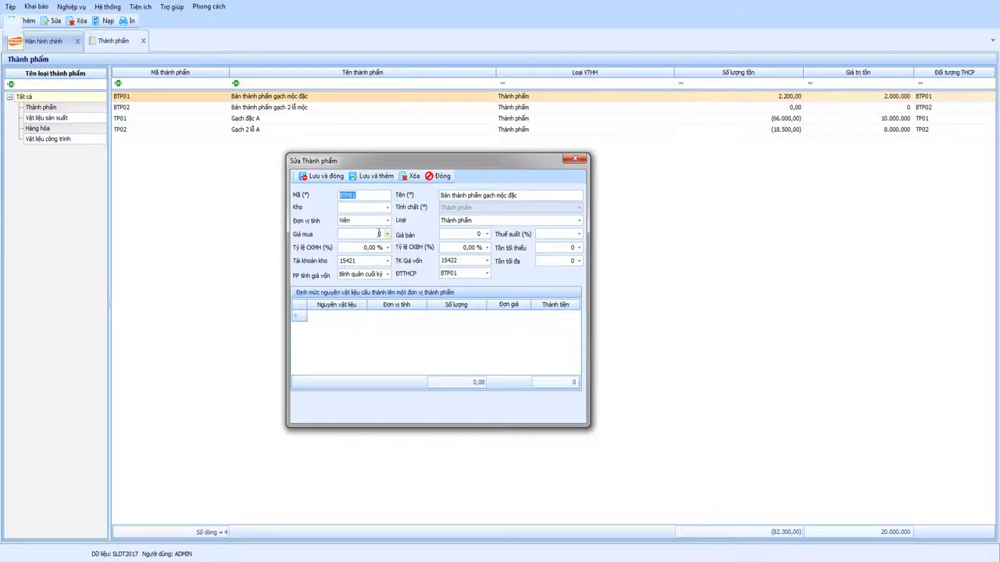
pyautogui.click(344, 316)
pyautogui.click(363, 317)
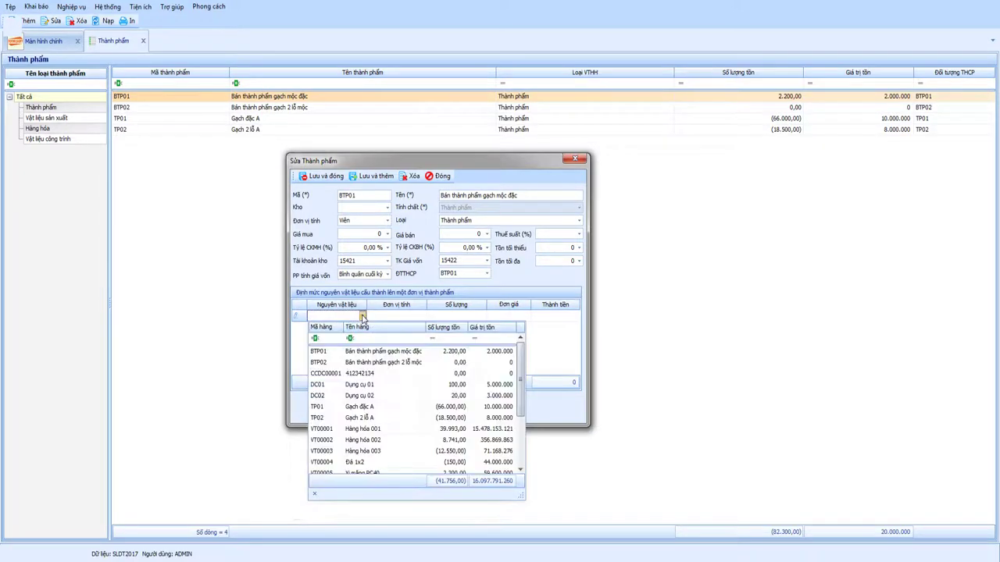
pyautogui.scroll(-1, 361, 367)
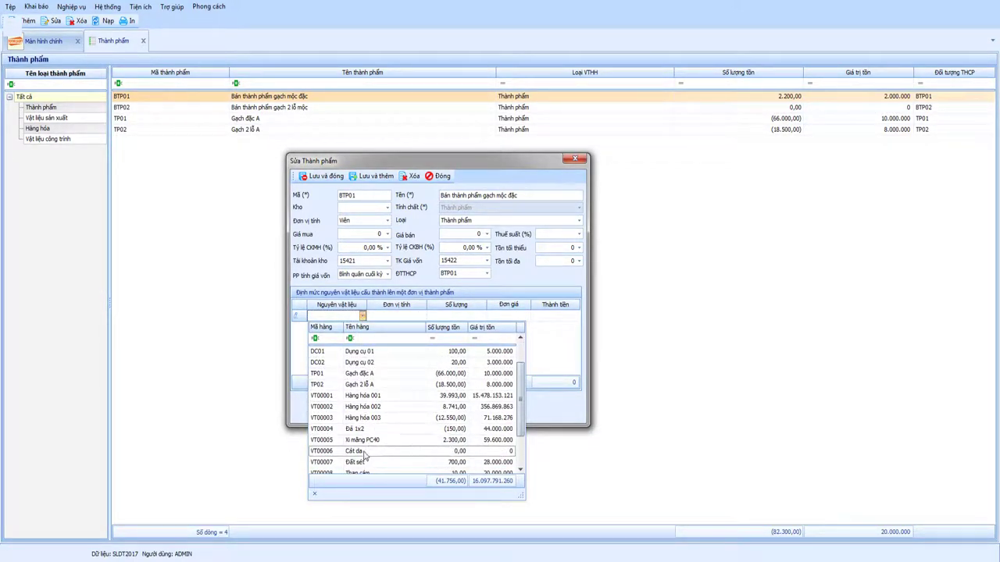
pyautogui.scroll(-1, 362, 465)
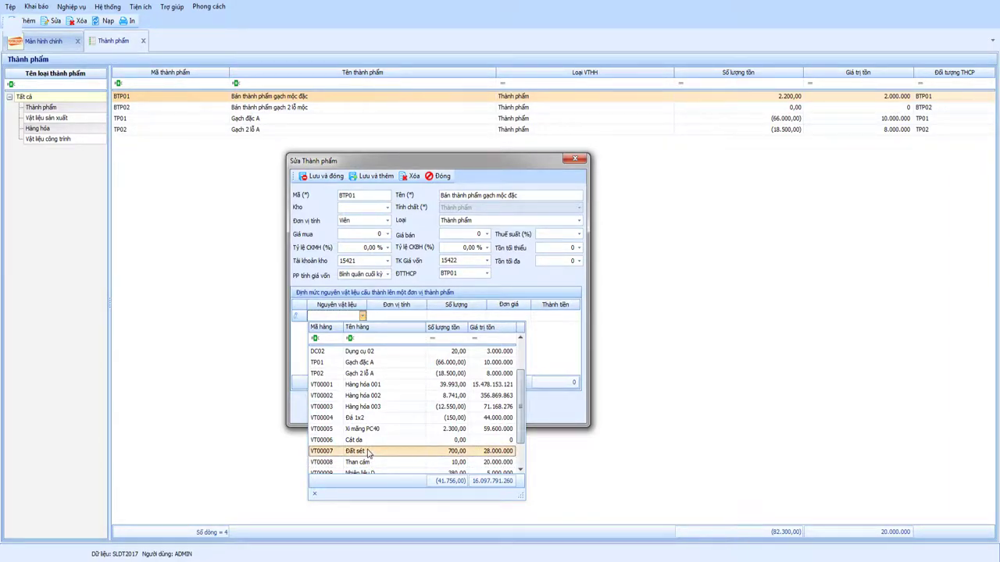
pyautogui.click(370, 451)
pyautogui.press('Tab')
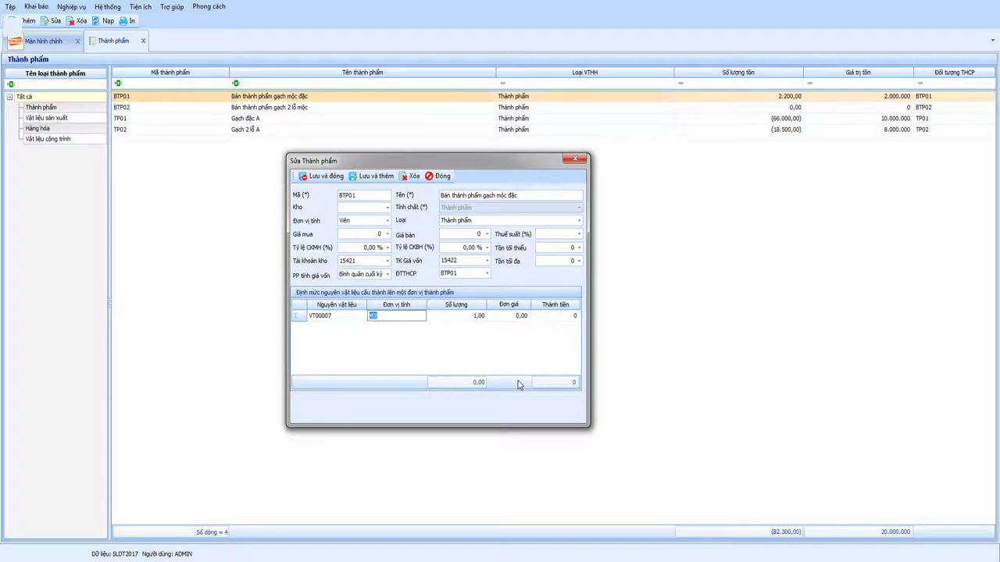
pyautogui.press('Tab')
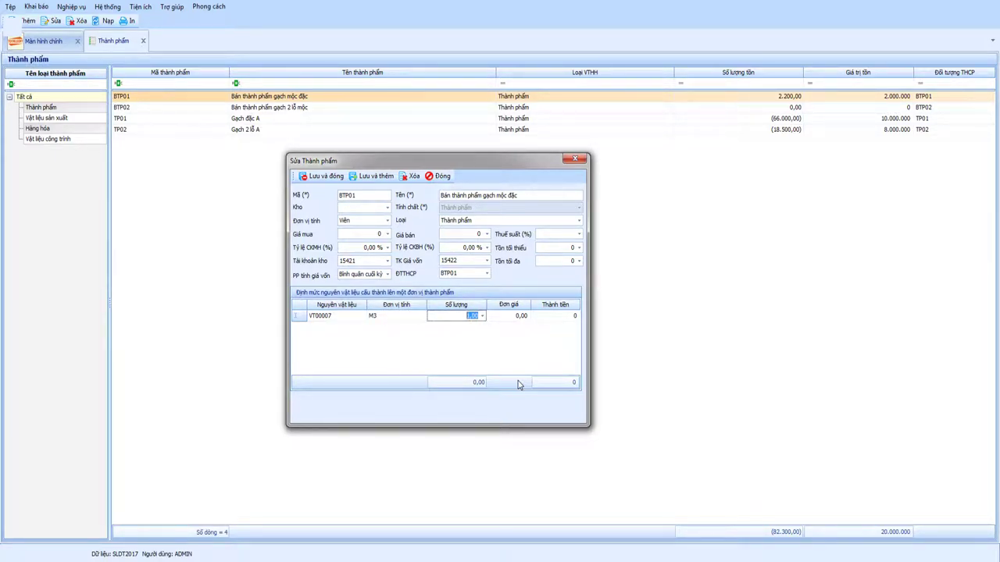
pyautogui.write('0')
pyautogui.press('Tab')
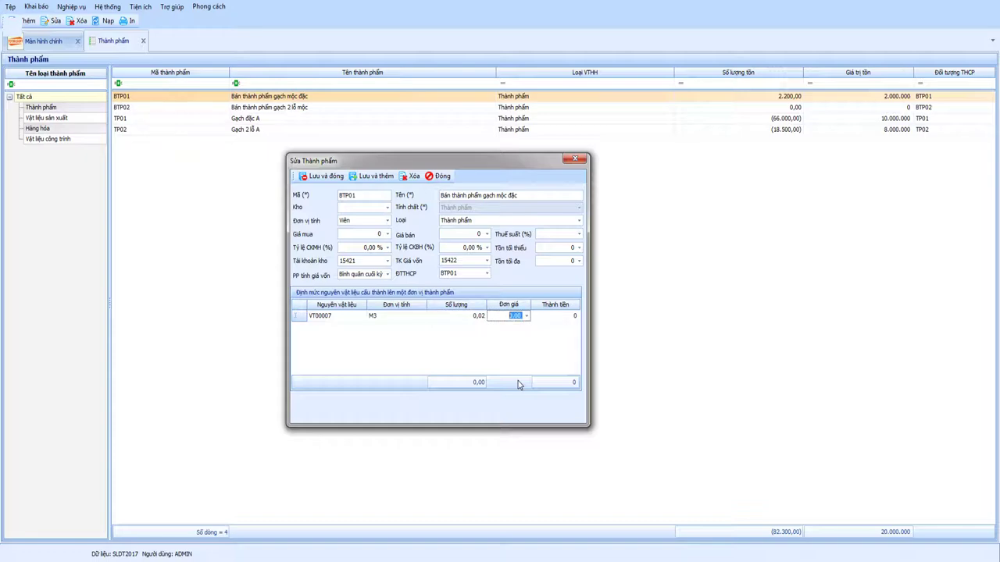
pyautogui.hotkey('shift', 'Tab')
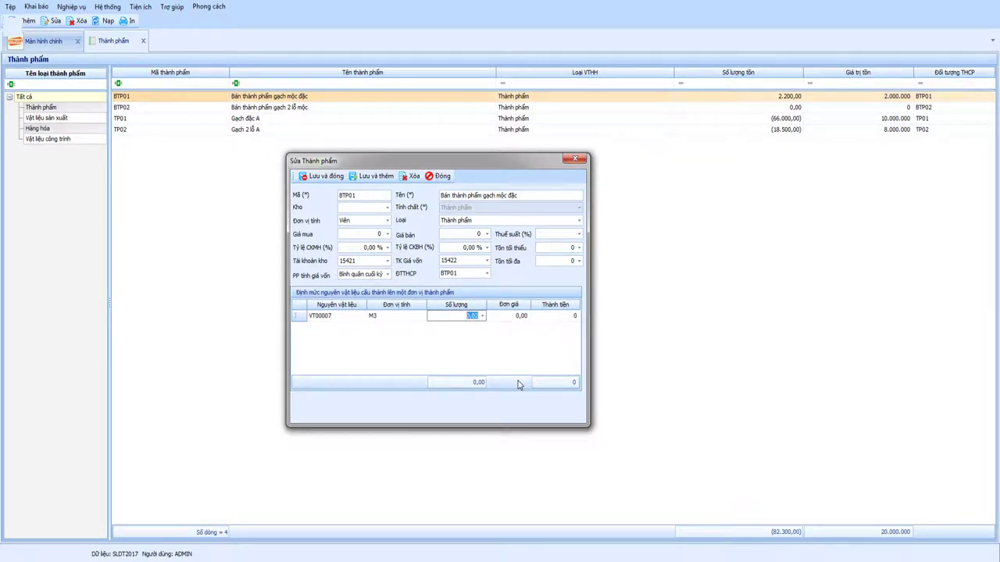
pyautogui.click(442, 176)
pyautogui.click(514, 317)
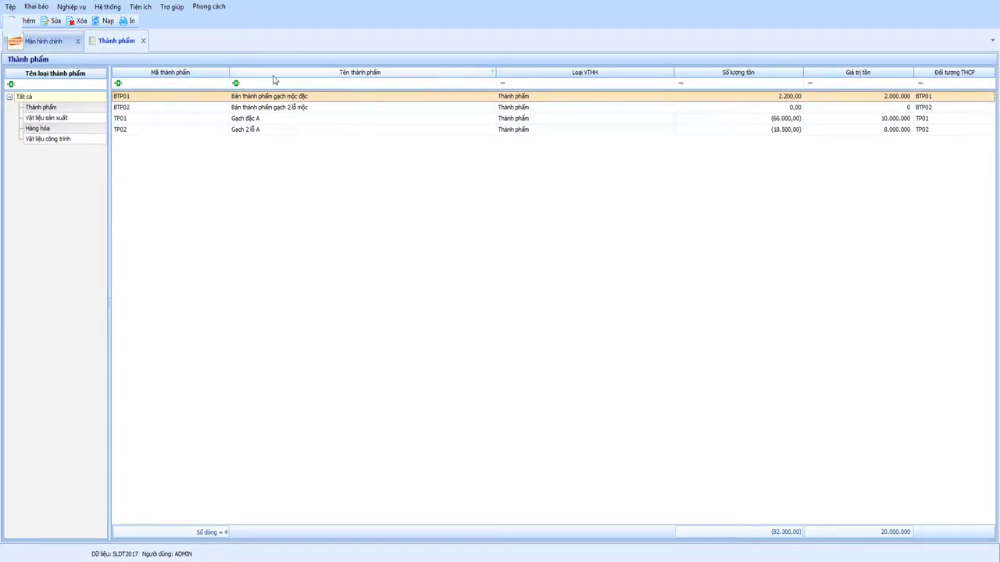
# Set the number of decimal places for Số lượng to 4 in the system's number format options and apply it
pyautogui.click(108, 8)
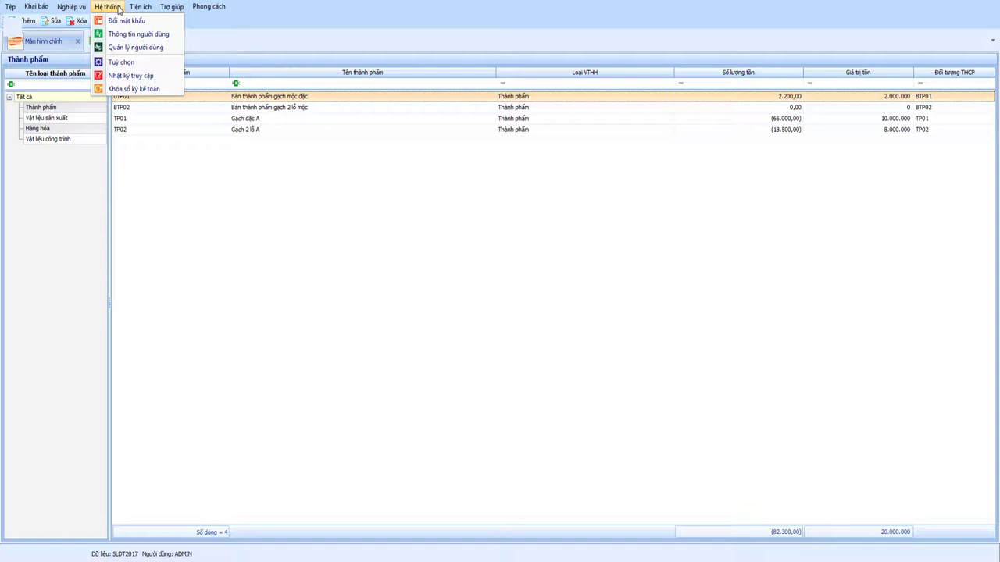
pyautogui.click(141, 64)
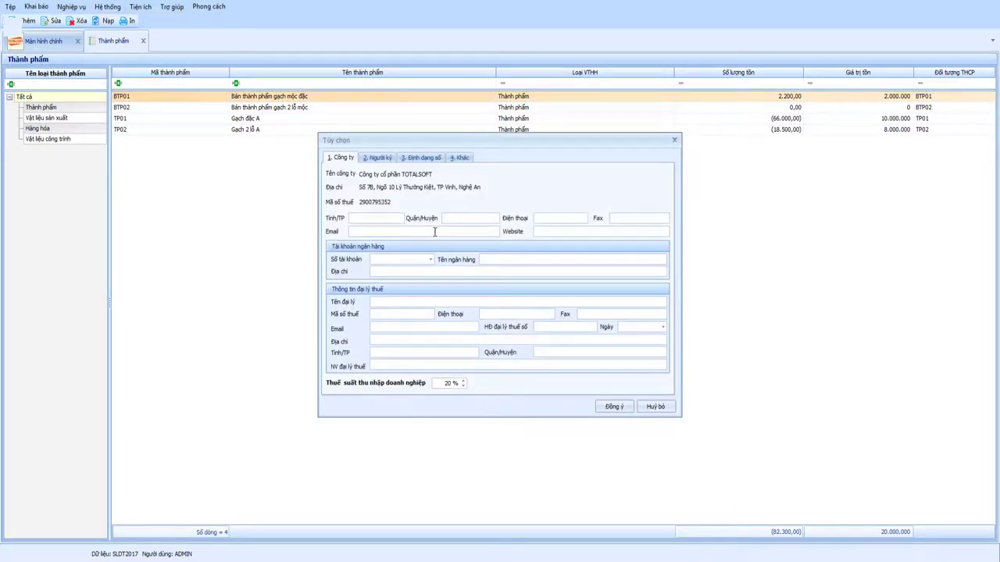
pyautogui.click(457, 158)
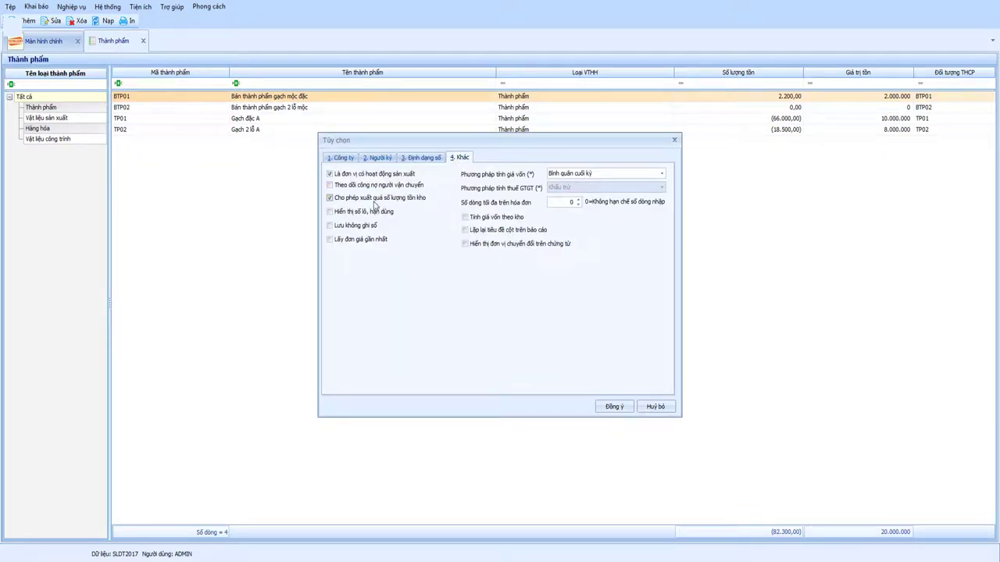
pyautogui.click(422, 158)
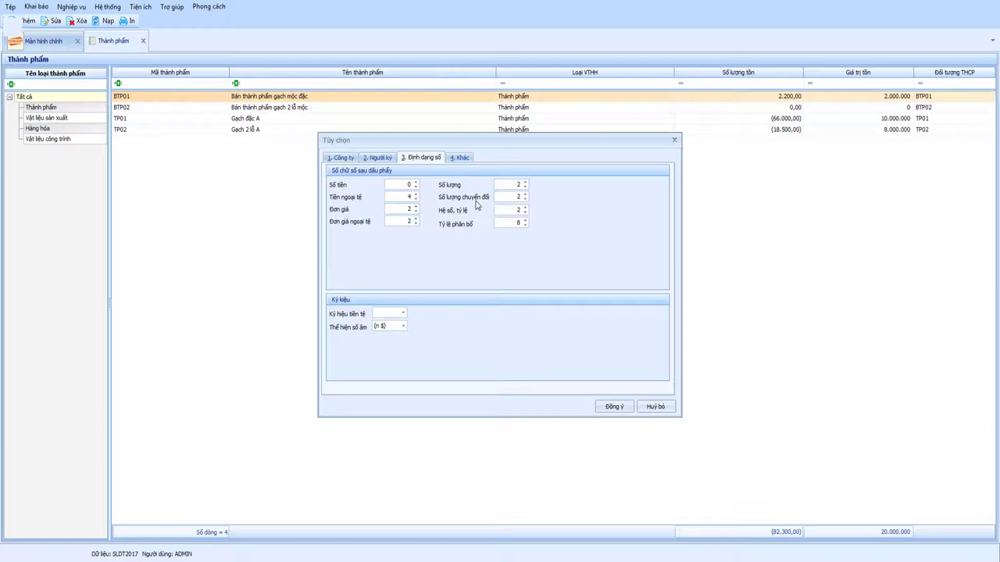
pyautogui.click(525, 182)
pyautogui.click(614, 406)
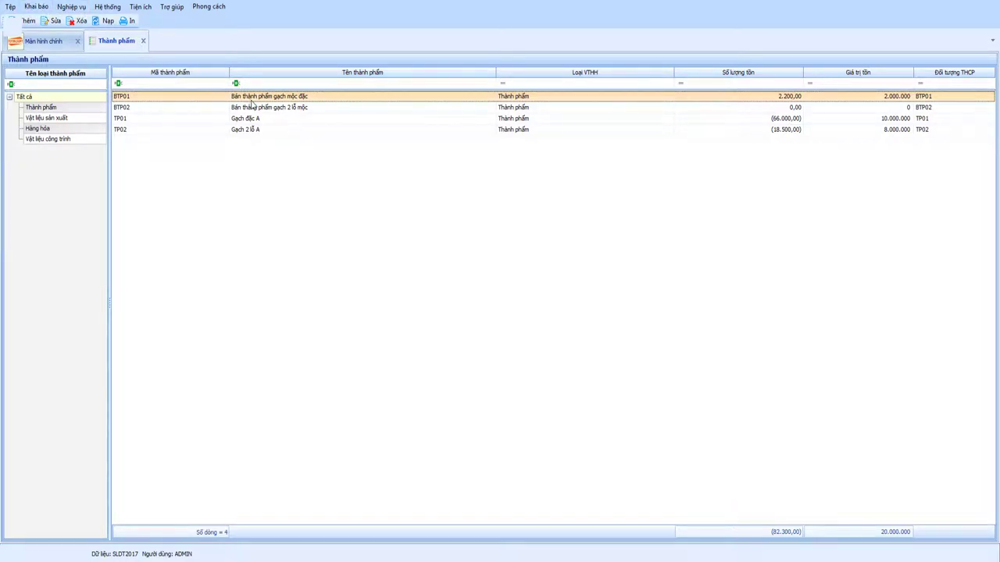
# Open product BTP01 for editing and add material VT00007 (Đất sét) to its per-unit material norm with quantity 0,0002
pyautogui.doubleClick(252, 101)
pyautogui.click(420, 304)
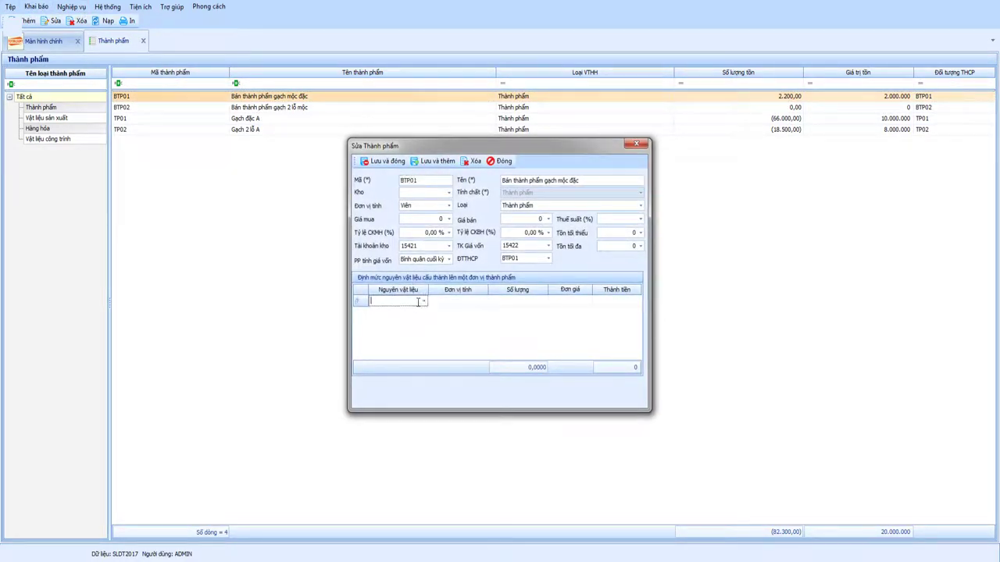
pyautogui.click(422, 303)
pyautogui.scroll(-1, 431, 431)
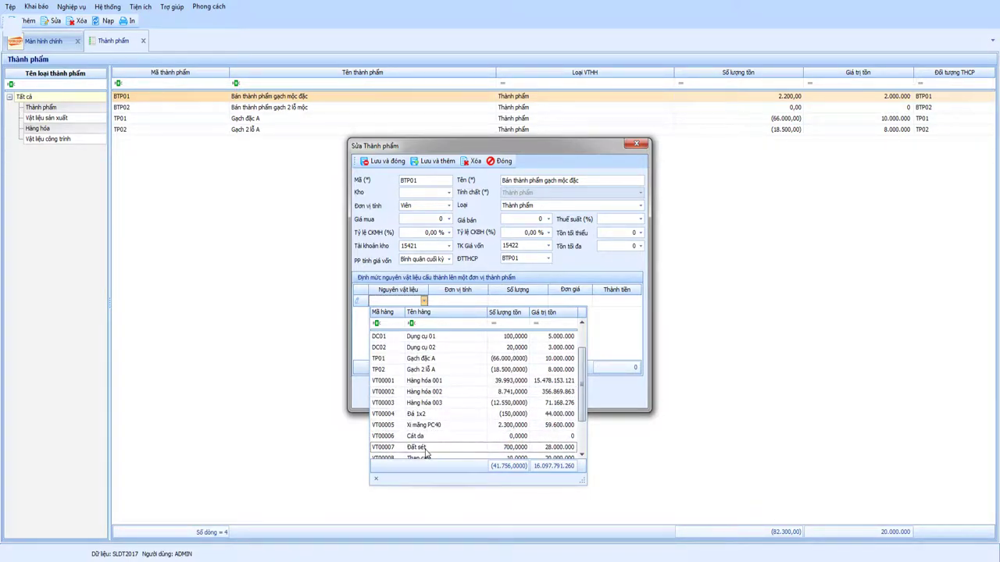
pyautogui.click(425, 447)
pyautogui.press('Tab')
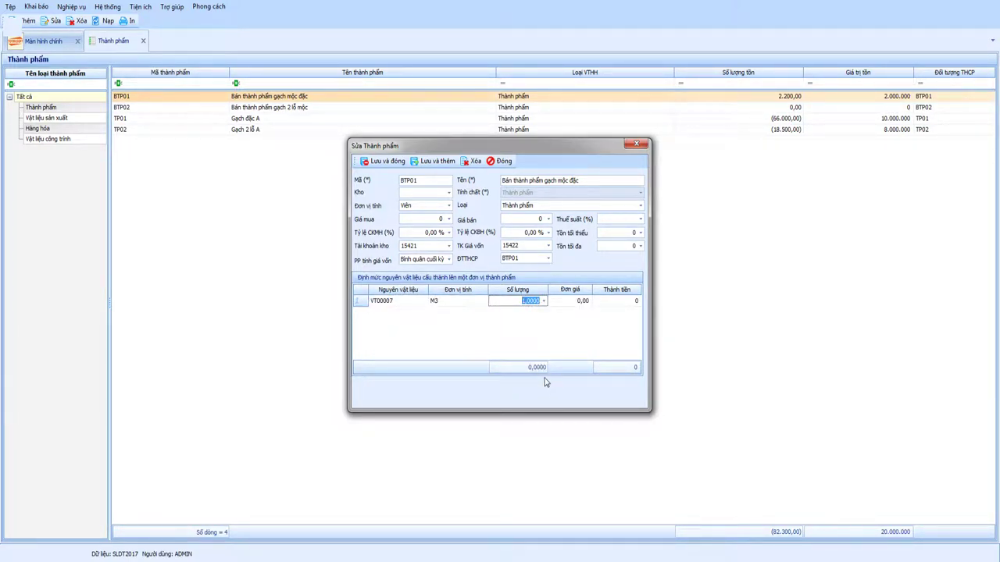
pyautogui.write('0,3')
pyautogui.press('Tab')
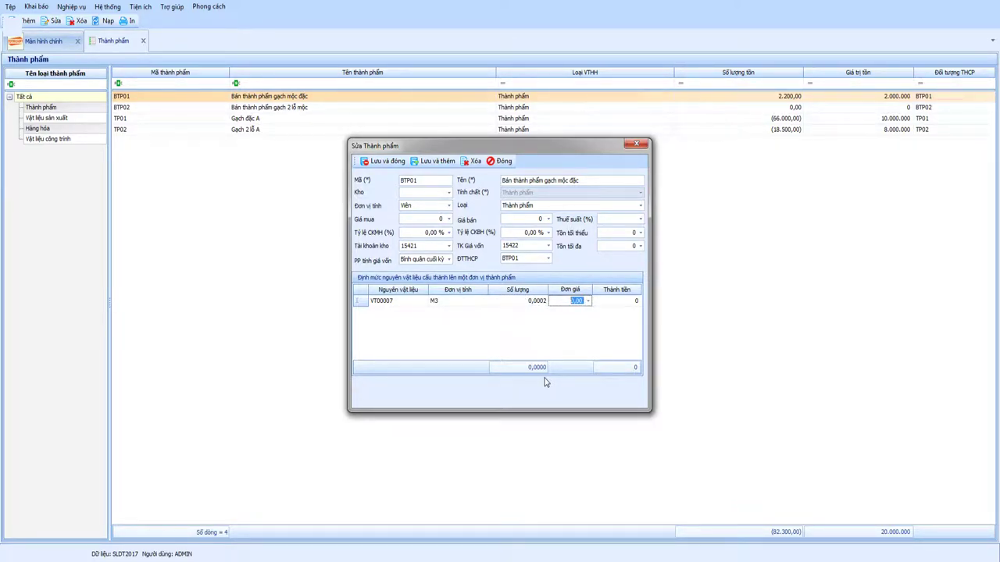
# Add material VT00008 (Than cám) as the second row of the product's material norm with quantity 0,0001
pyautogui.click(424, 314)
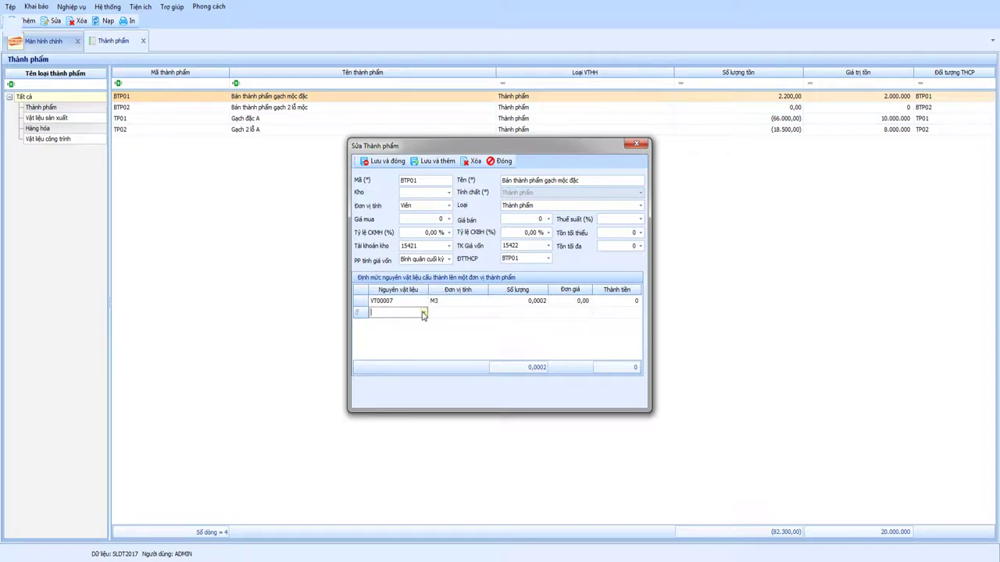
pyautogui.click(423, 313)
pyautogui.scroll(-3, 429, 461)
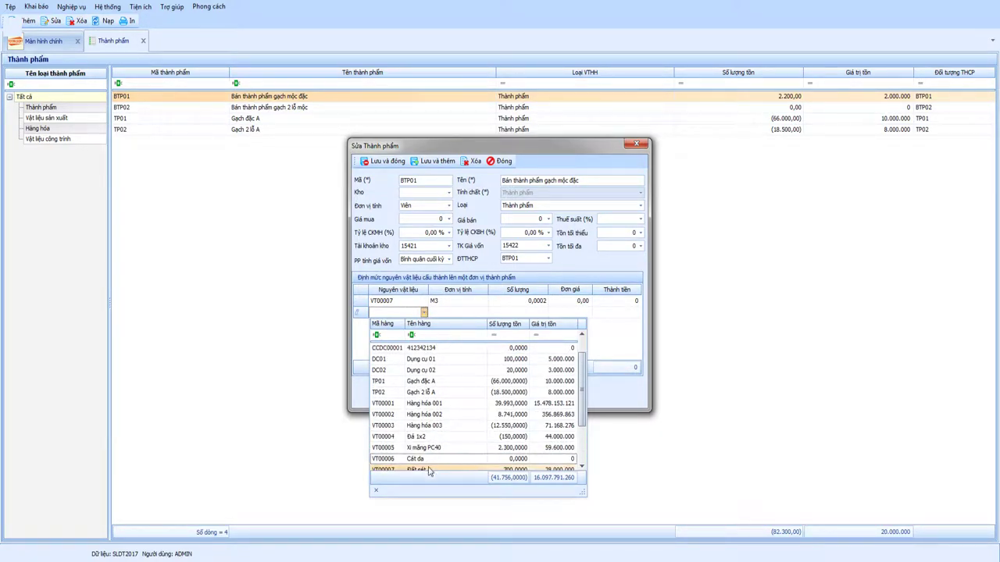
pyautogui.scroll(-1, 429, 467)
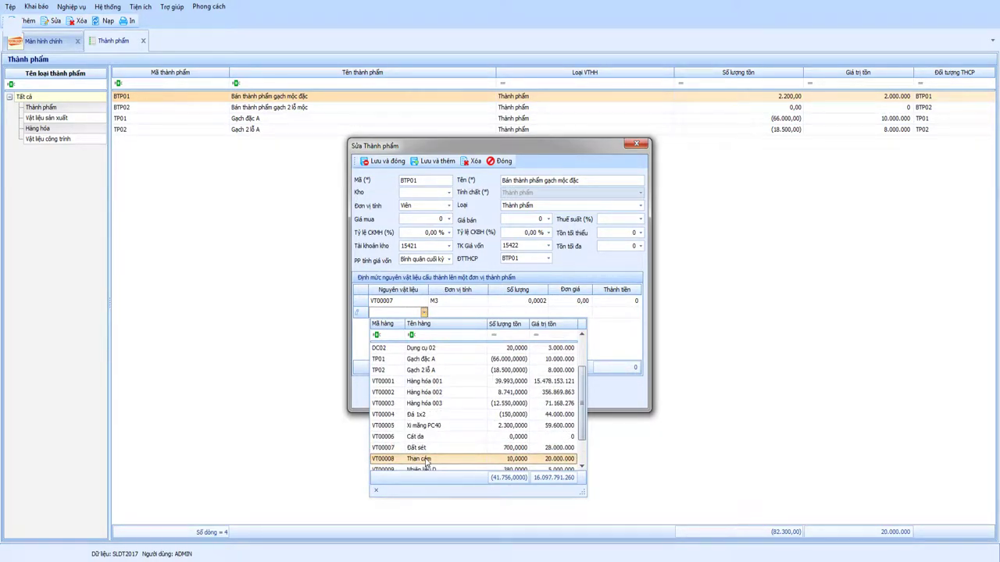
pyautogui.click(426, 459)
pyautogui.write('0')
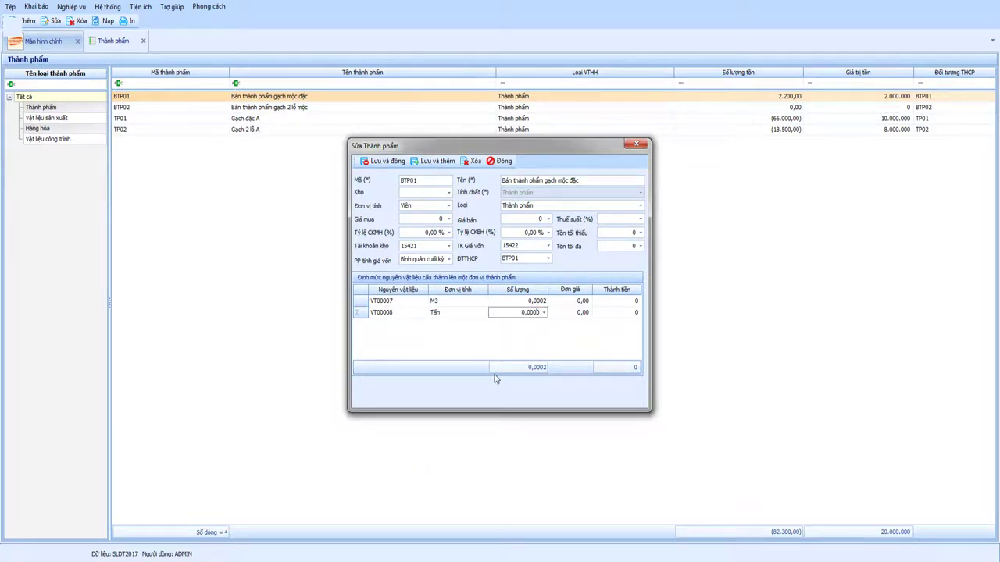
pyautogui.write(',0001')
pyautogui.press('Tab')
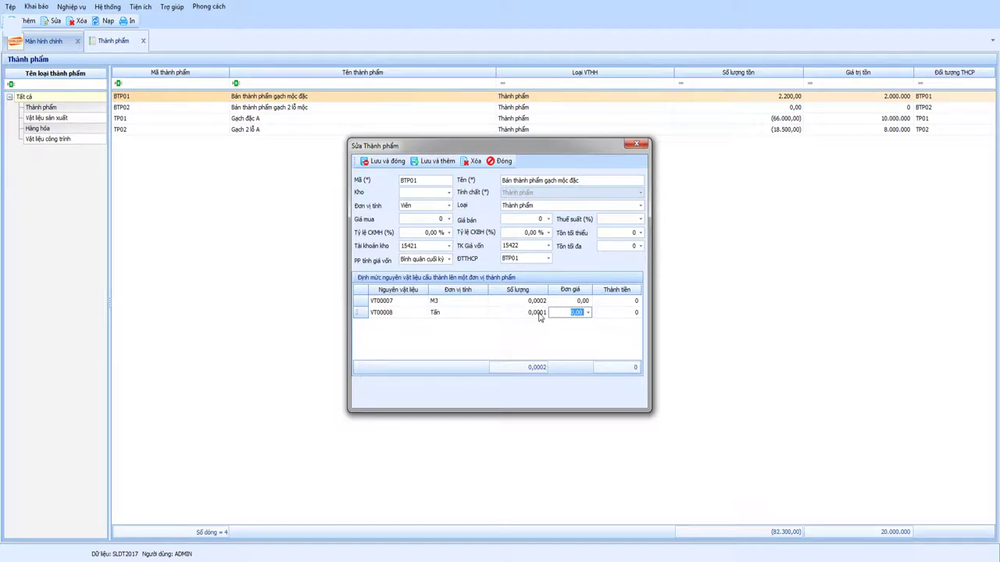
# Save the material norm of product BTP01 and close the Thành phẩm list
pyautogui.click(383, 162)
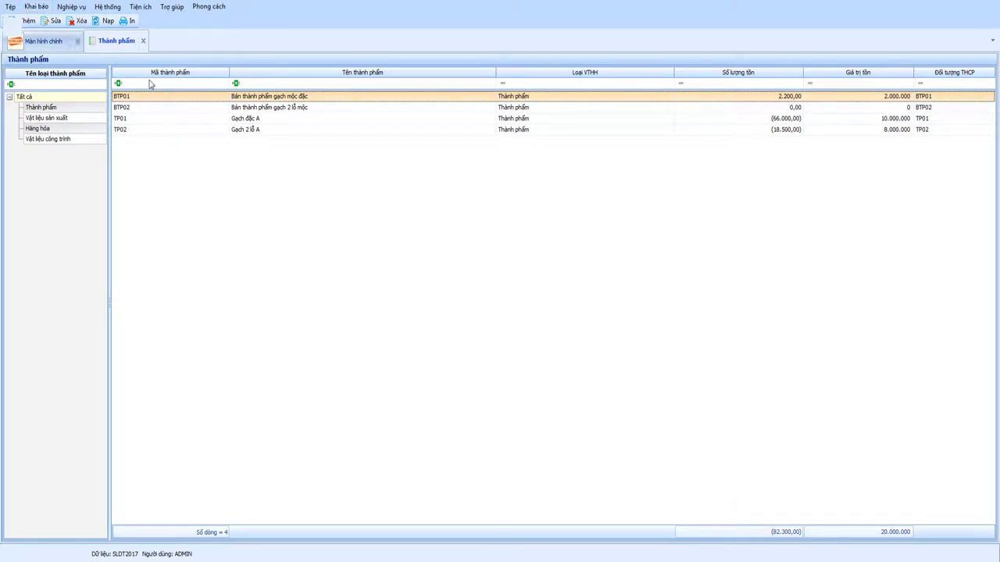
pyautogui.click(252, 110)
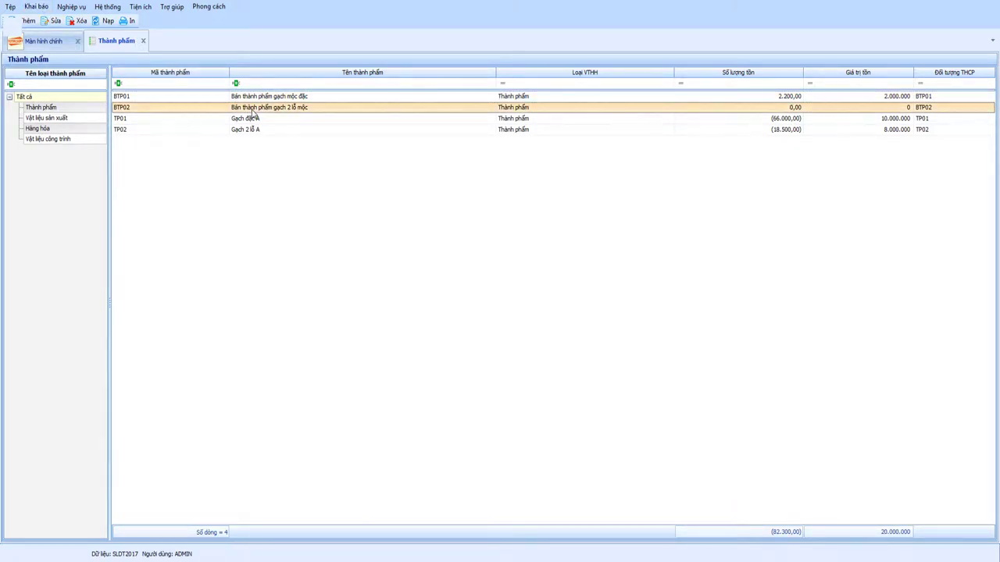
pyautogui.click(143, 41)
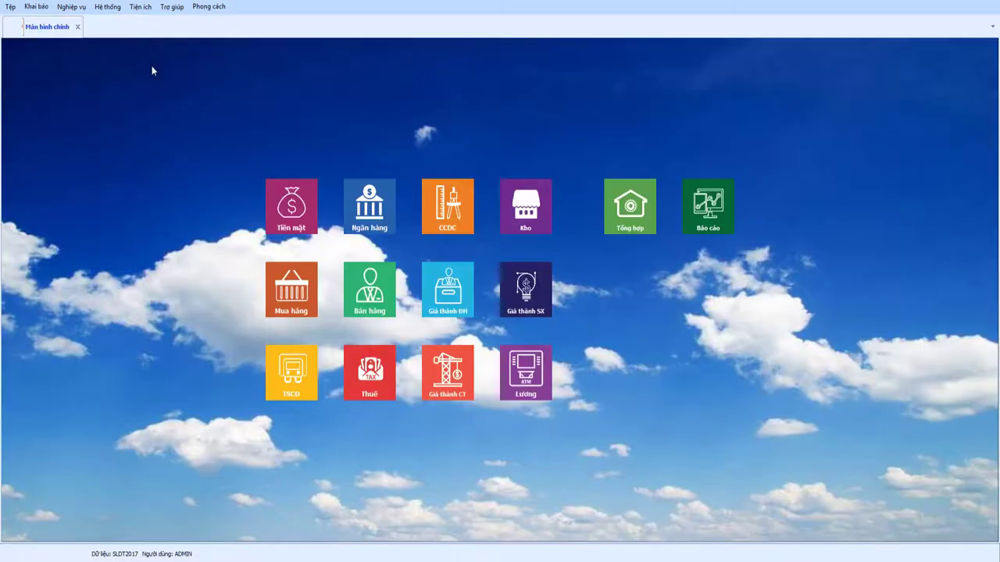
# Open the Xuất kho list in the Kho module and create a new stock issue voucher
pyautogui.click(545, 222)
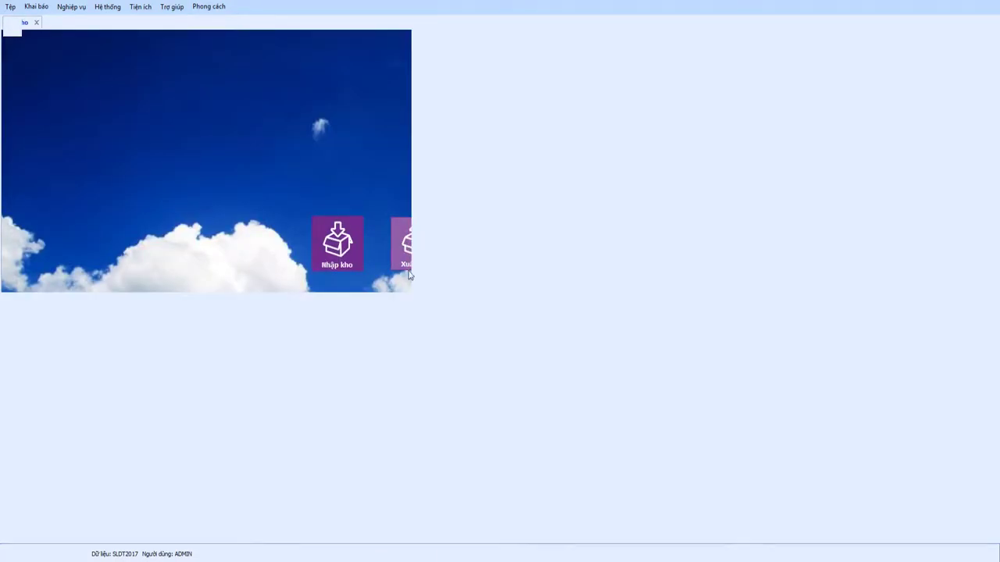
pyautogui.click(409, 275)
pyautogui.rightClick(248, 258)
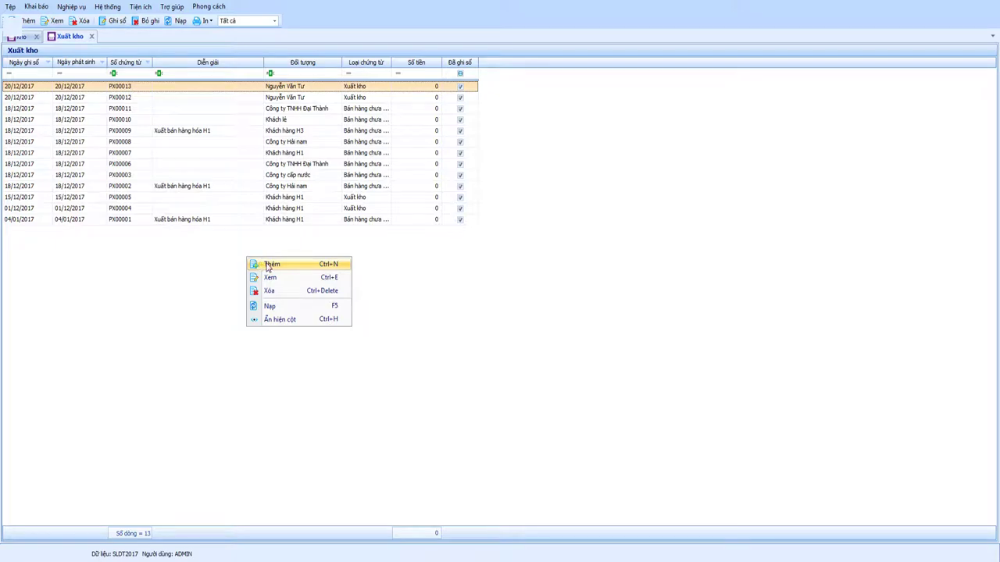
pyautogui.click(267, 265)
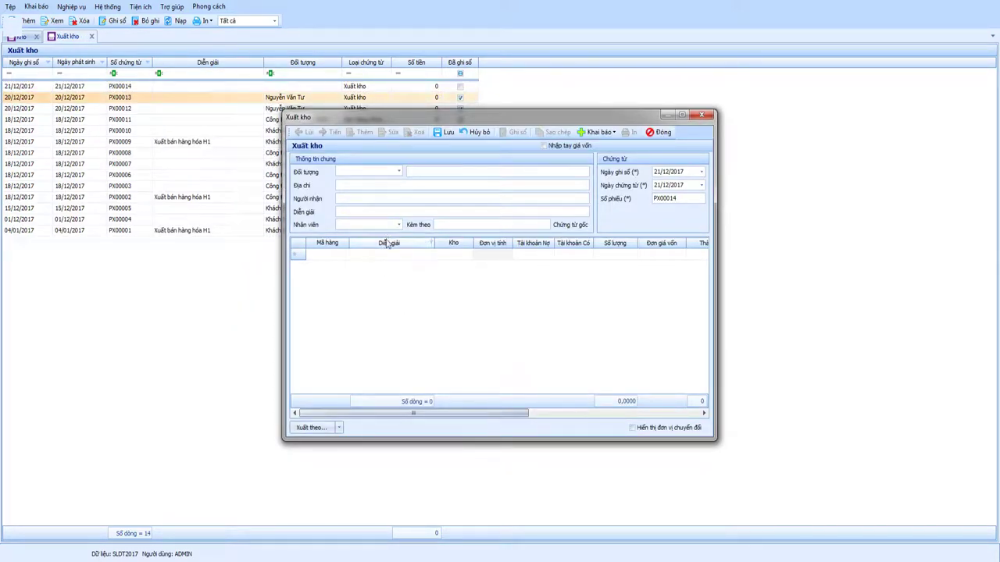
# Fill the voucher with materials issued by finished product, choosing BTP01 (Bán thành phẩm gạch mộc đặc) with quantity 100.000
pyautogui.click(340, 428)
pyautogui.click(347, 450)
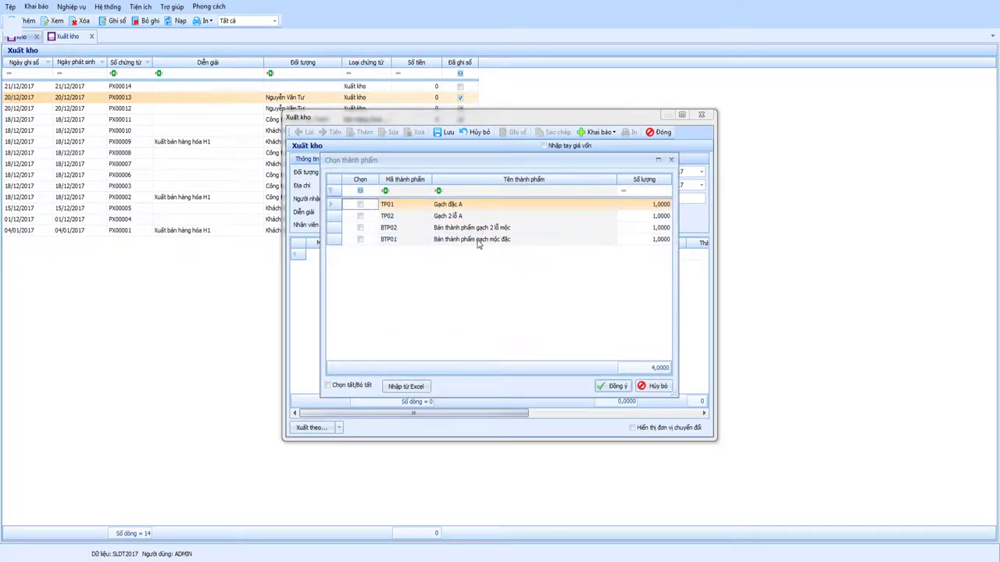
pyautogui.click(479, 241)
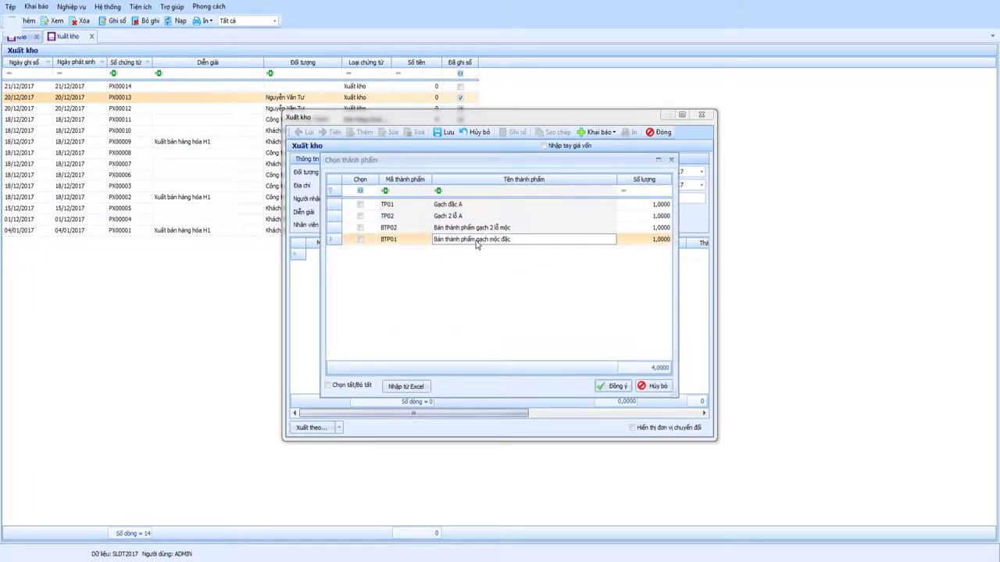
pyautogui.click(360, 239)
pyautogui.click(629, 240)
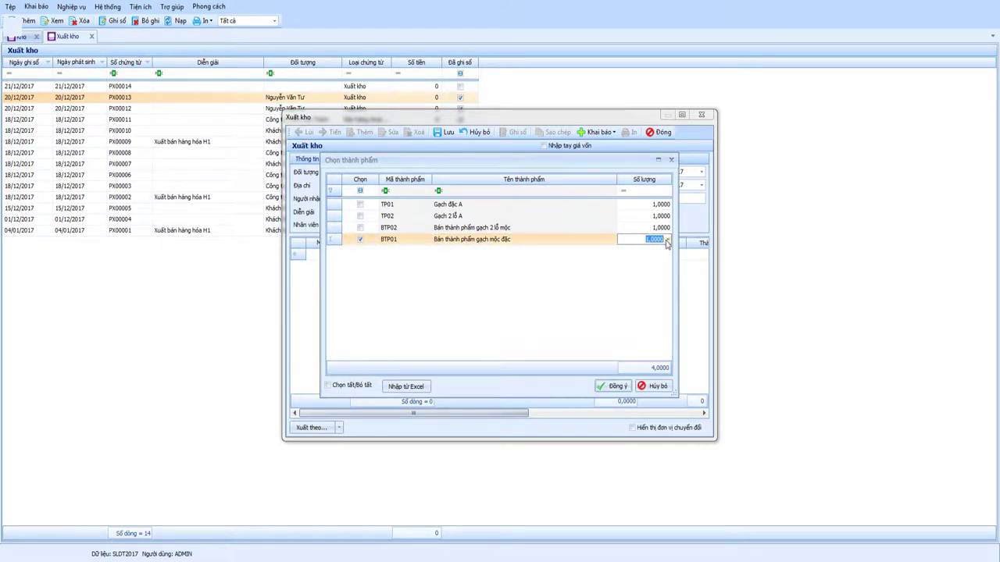
pyautogui.write('1000000')
pyautogui.press('Tab')
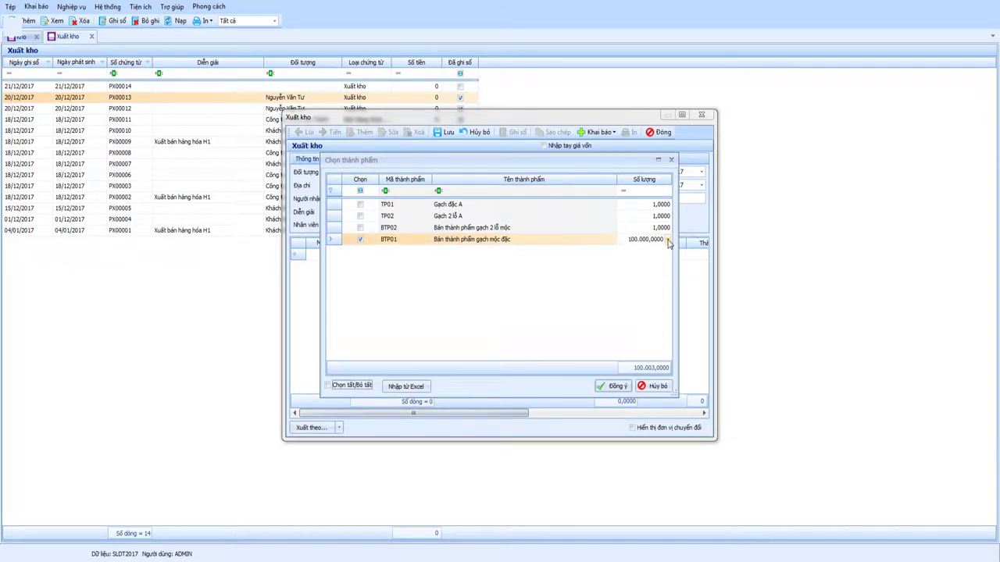
pyautogui.click(535, 247)
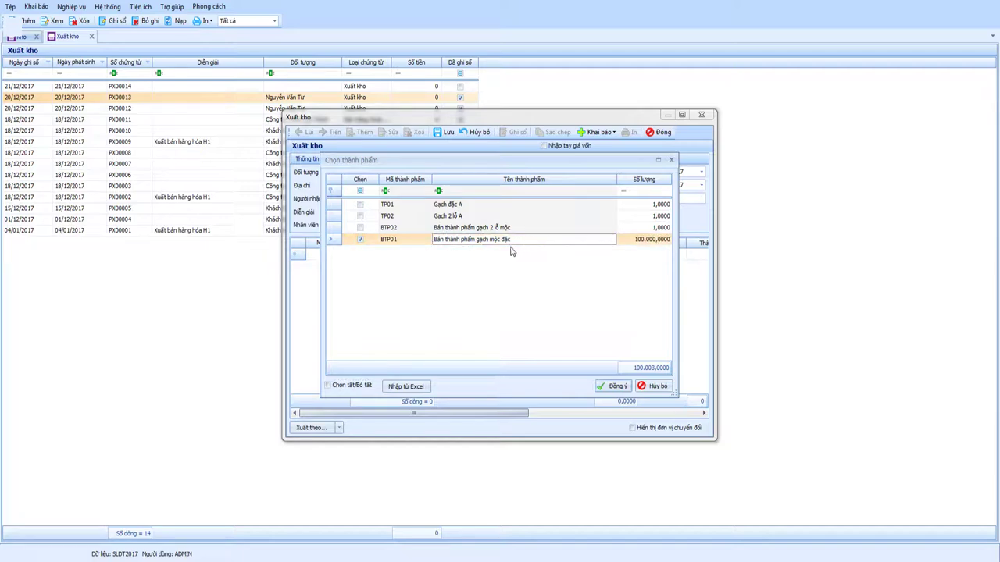
pyautogui.click(612, 386)
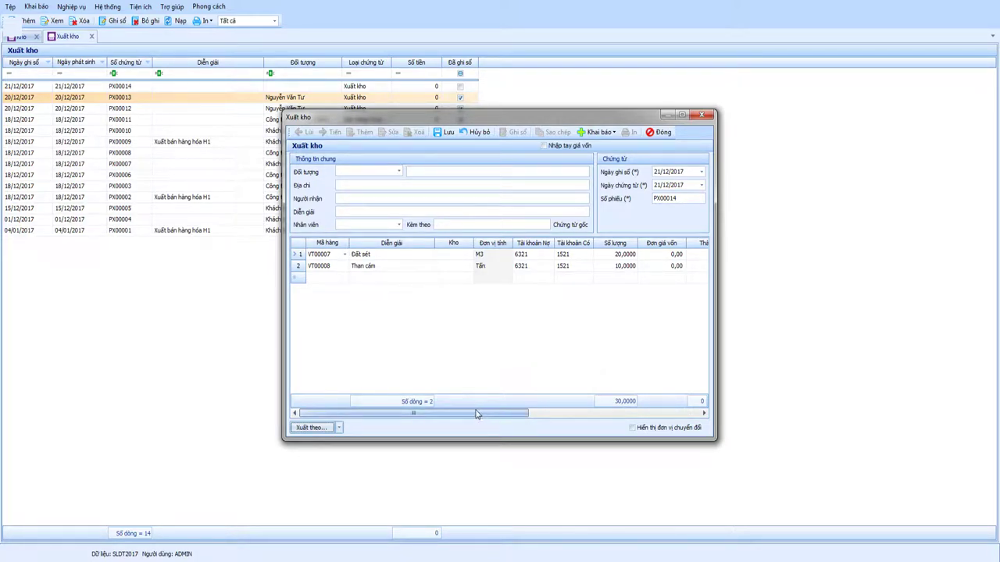
# Choose the receiving employee as the Đối tượng of the stock issue voucher
pyautogui.moveTo(478, 413)
pyautogui.mouseDown()
pyautogui.moveTo(612, 403)
pyautogui.moveTo(487, 414)
pyautogui.mouseUp()
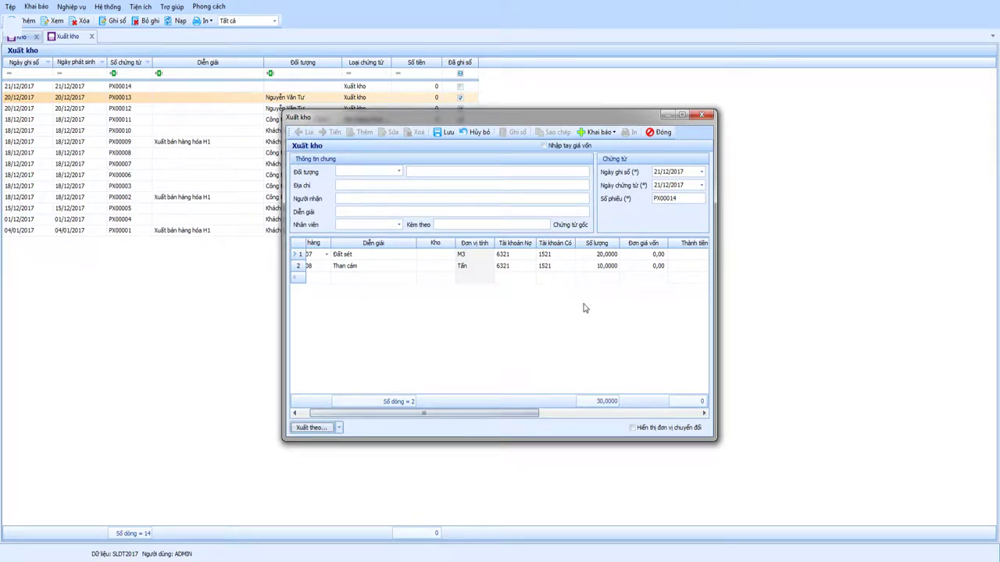
pyautogui.click(514, 256)
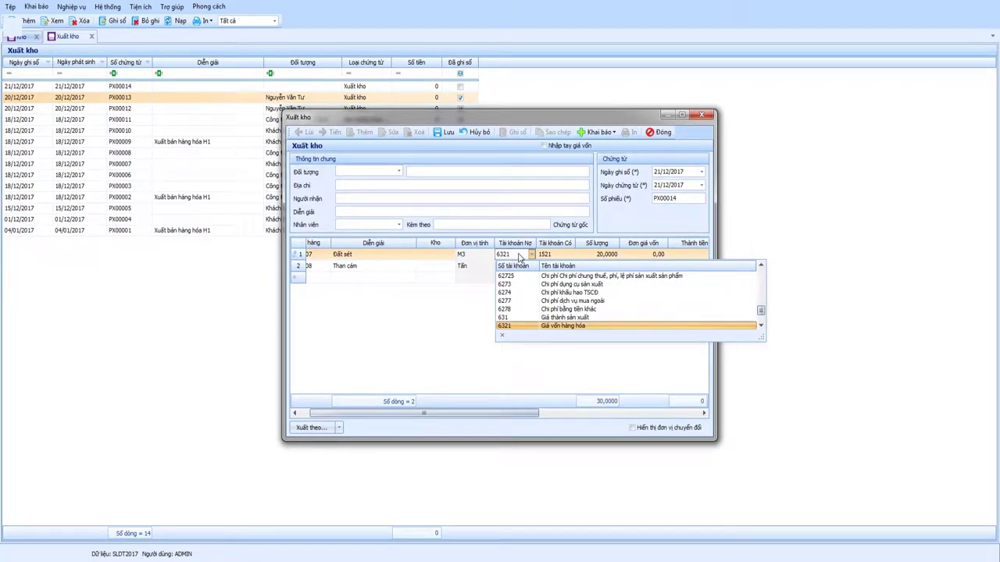
pyautogui.click(630, 224)
pyautogui.click(399, 171)
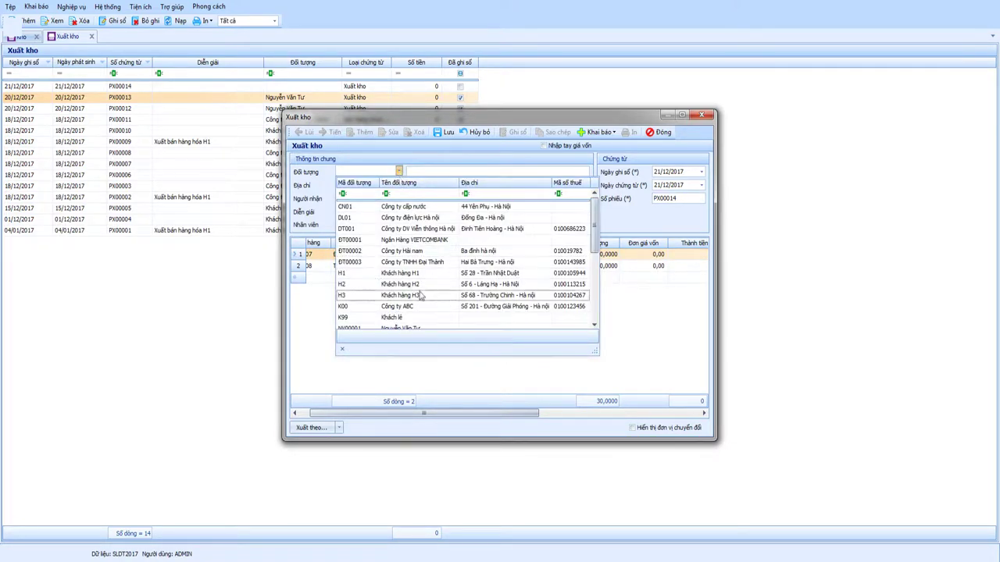
pyautogui.scroll(-3, 422, 300)
pyautogui.click(425, 284)
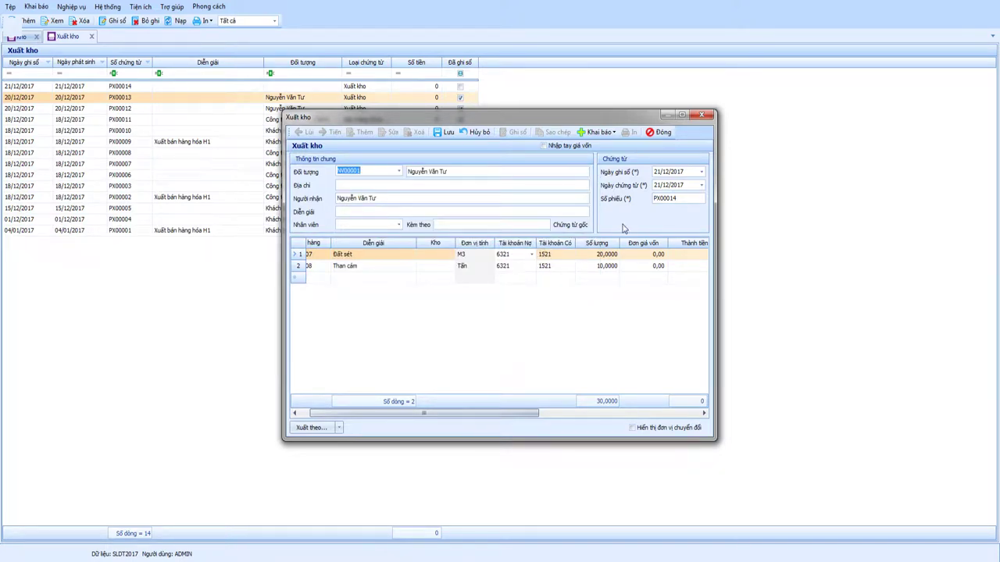
# Set the debit account (Tài khoản Nợ) of both material rows to 62121, direct material cost for semi-finished products
pyautogui.click(533, 255)
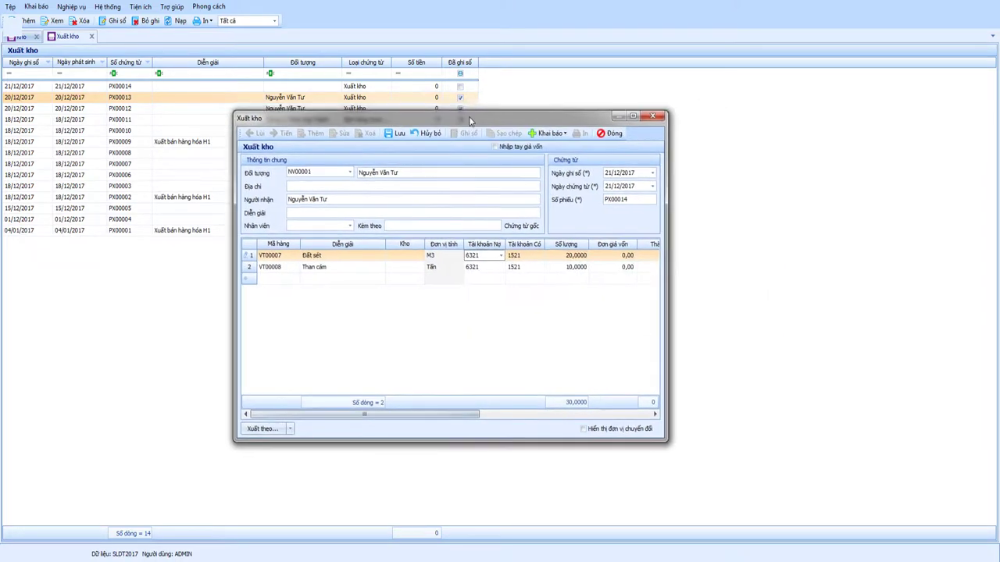
pyautogui.moveTo(522, 117); pyautogui.dragTo(471, 119)
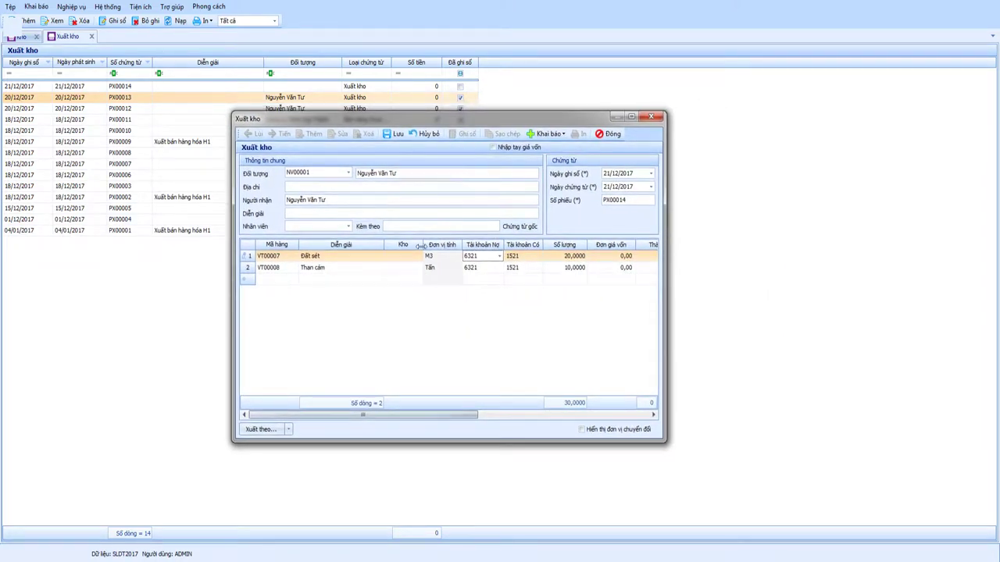
pyautogui.click(500, 257)
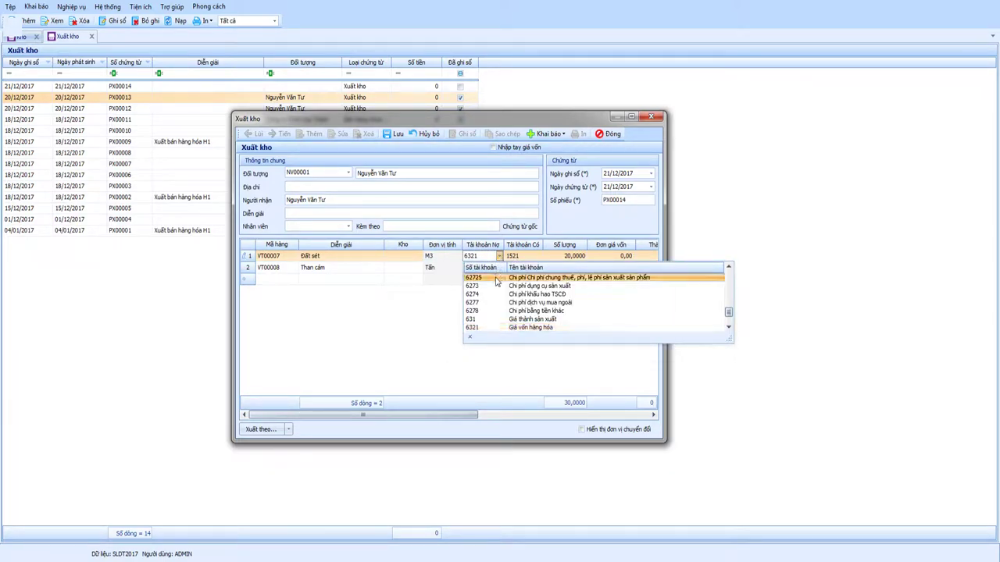
pyautogui.scroll(-2, 495, 283)
pyautogui.scroll(4, 496, 284)
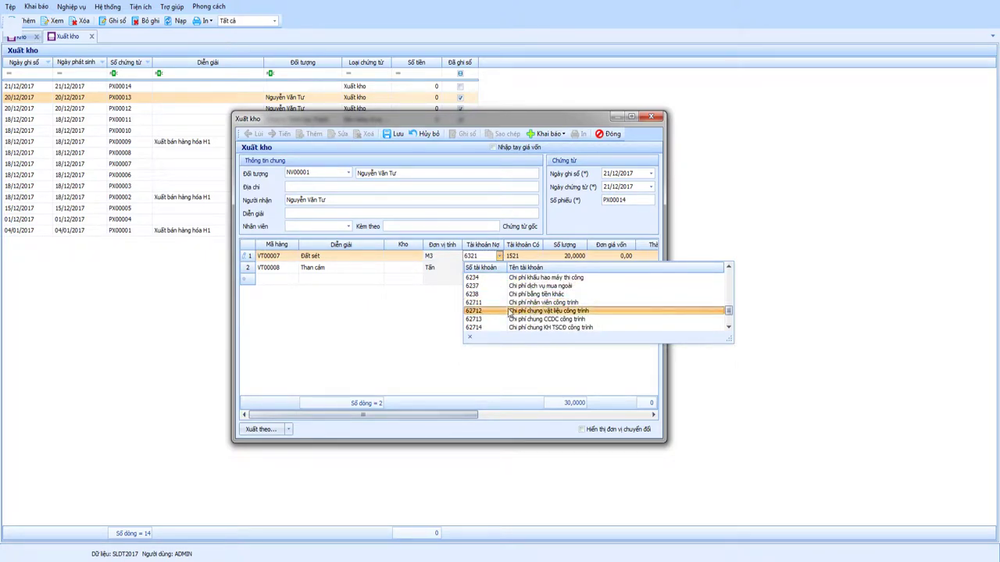
pyautogui.scroll(-1, 500, 317)
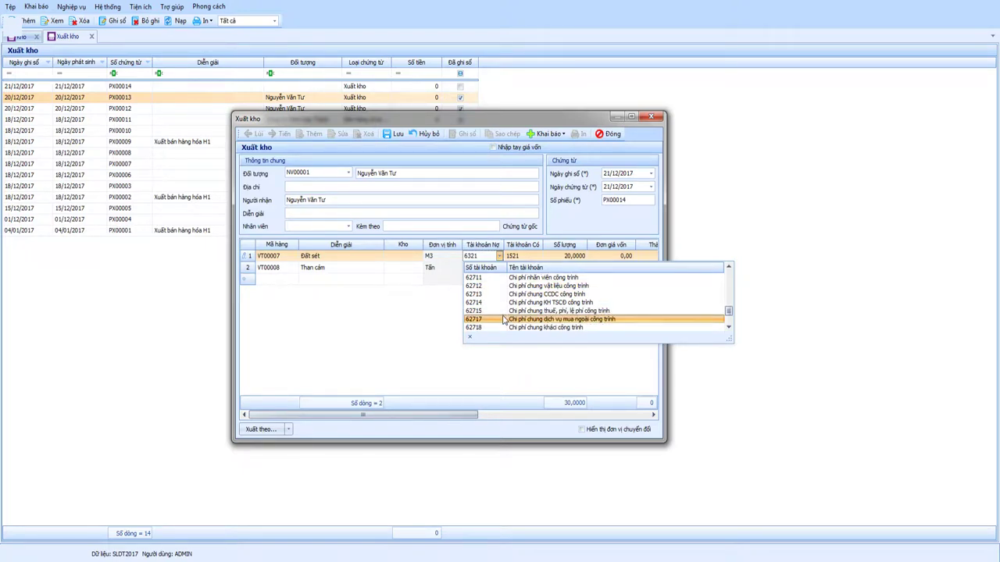
pyautogui.scroll(4, 500, 313)
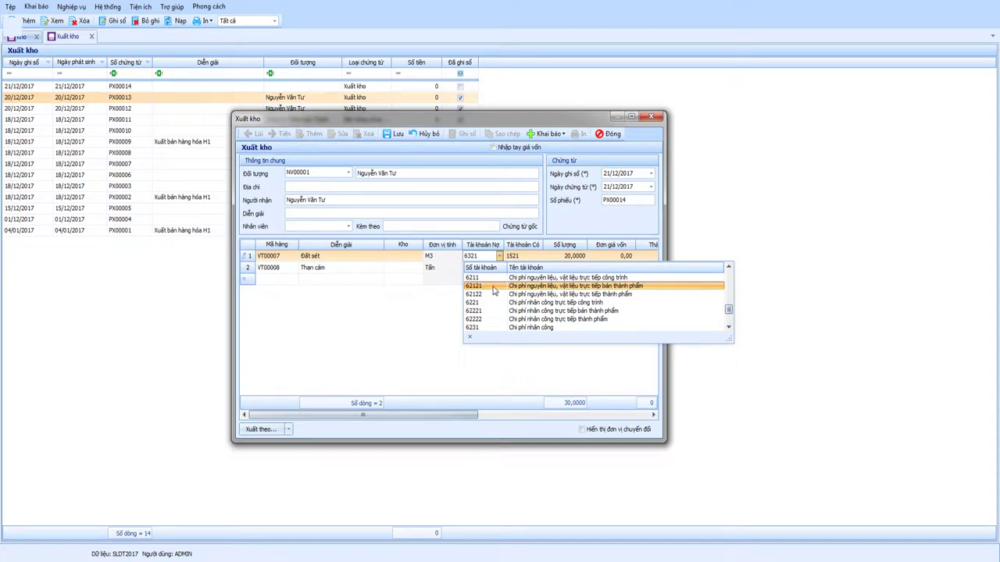
pyautogui.click(493, 287)
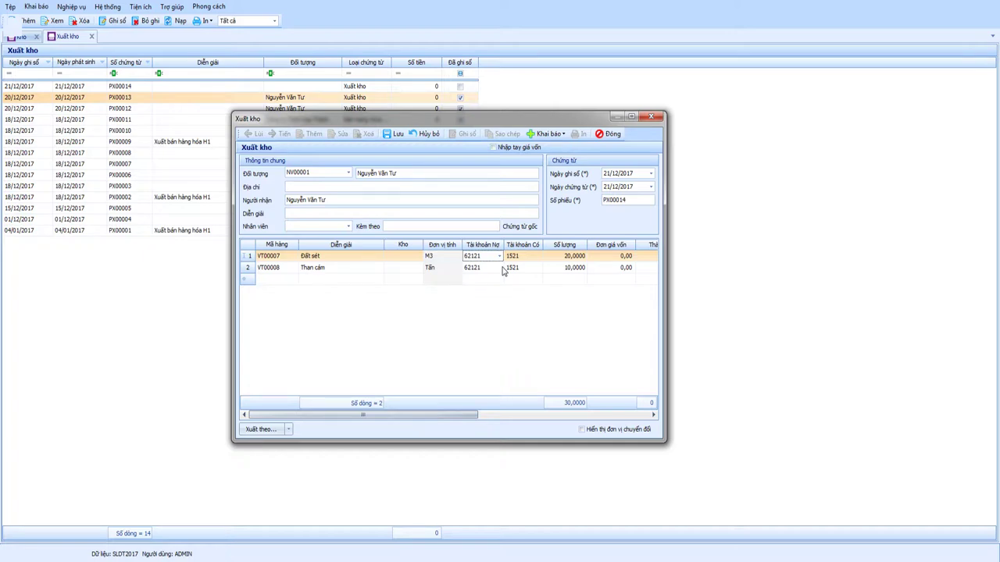
# Check the Đối tượng THCP of both rows and set their cost item (Khoản mục CP) to NVLTT
pyautogui.moveTo(447, 414); pyautogui.dragTo(544, 407)
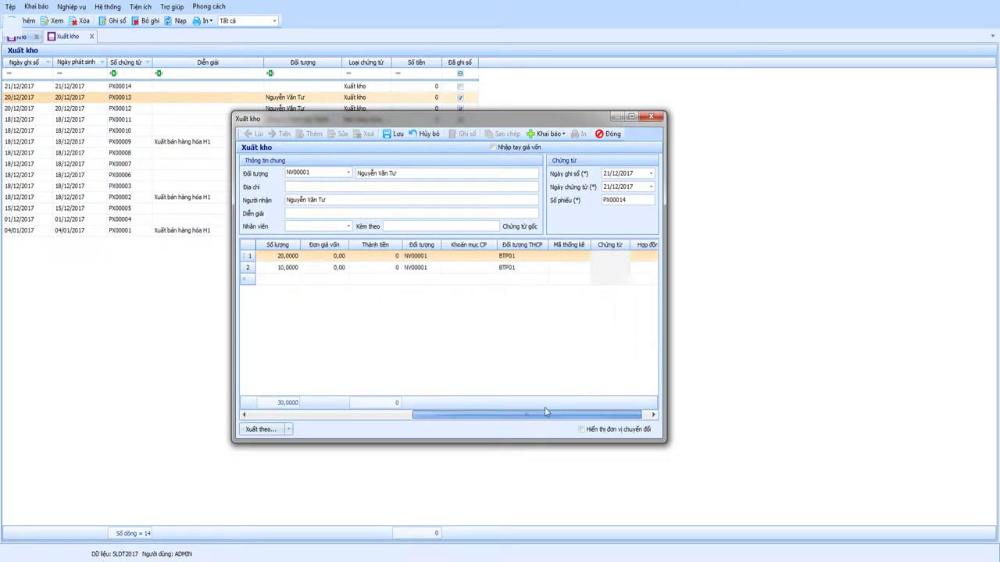
pyautogui.click(514, 258)
pyautogui.click(511, 267)
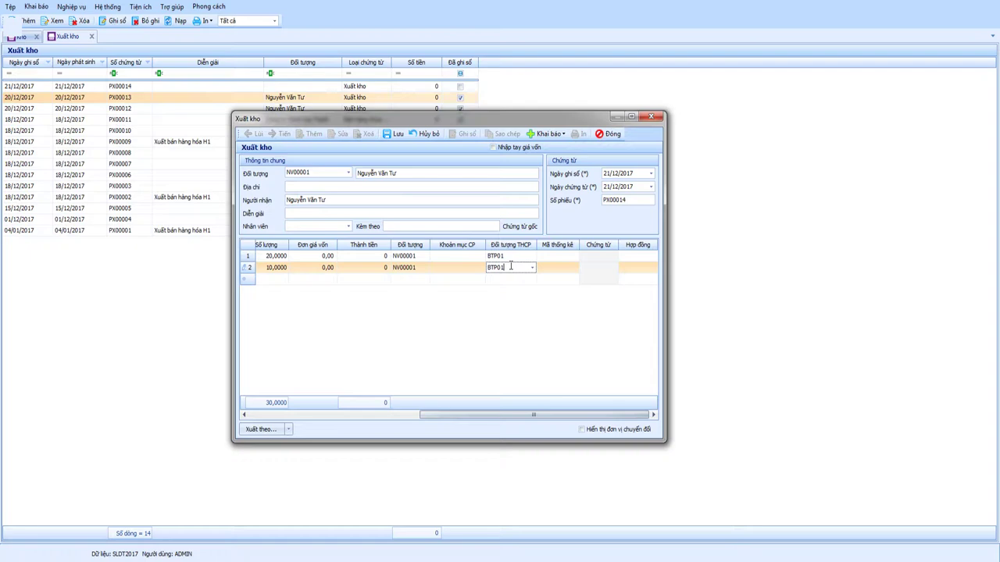
pyautogui.click(461, 257)
pyautogui.click(481, 256)
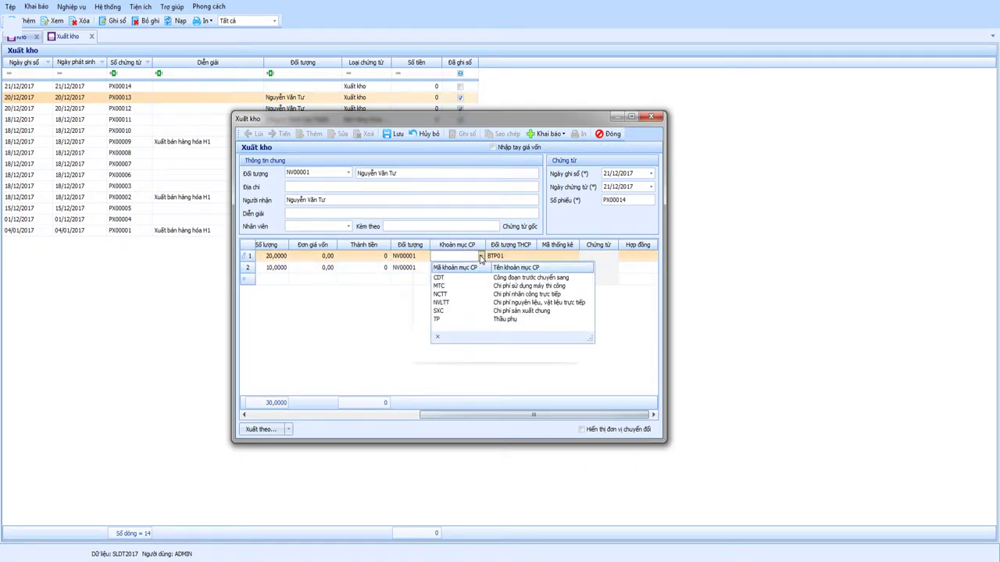
pyautogui.click(446, 304)
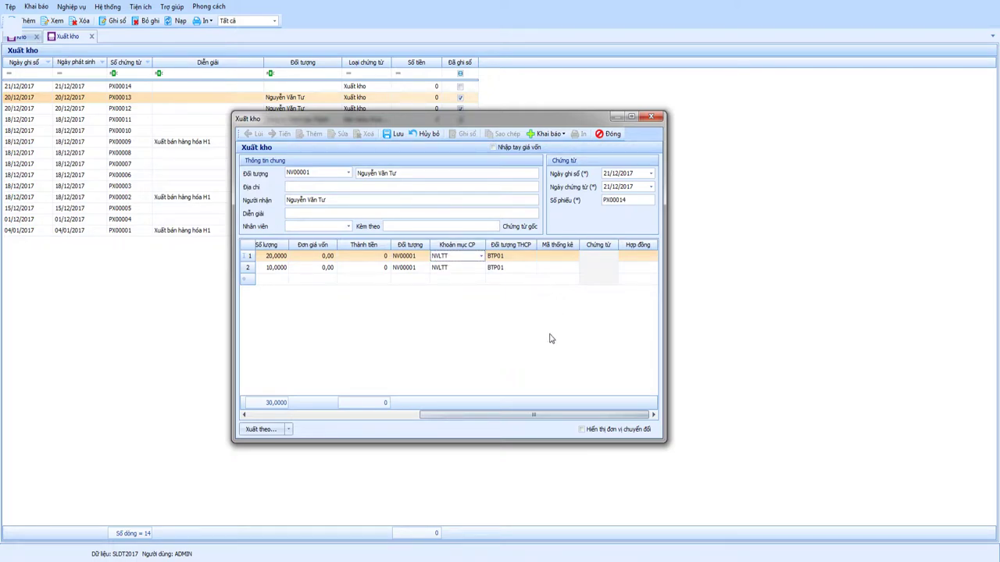
# Set the warehouse (Kho) of both material rows to 152 (Vật tư, hàng hóa) and save the voucher
pyautogui.moveTo(535, 416); pyautogui.dragTo(365, 408)
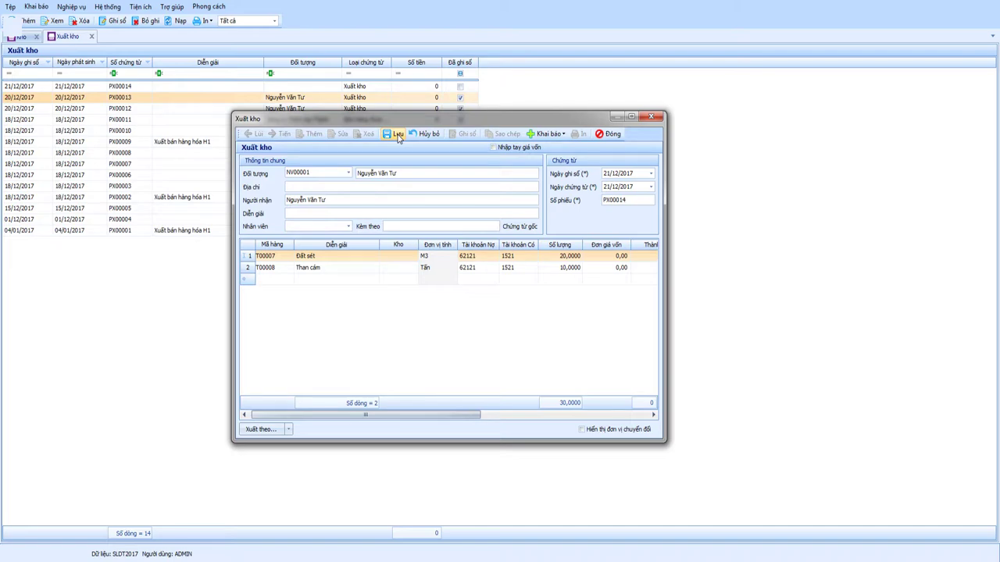
pyautogui.click(395, 258)
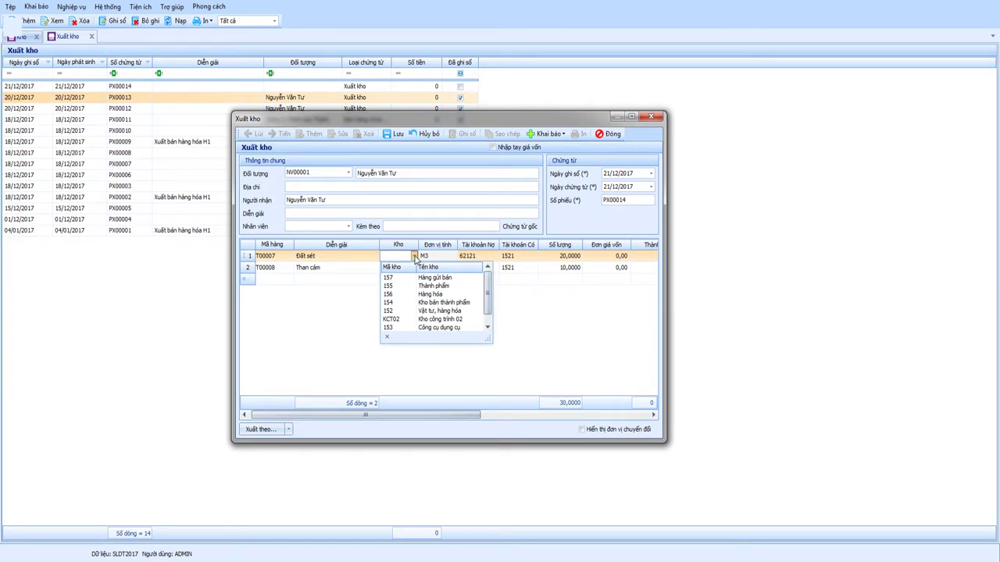
pyautogui.click(408, 312)
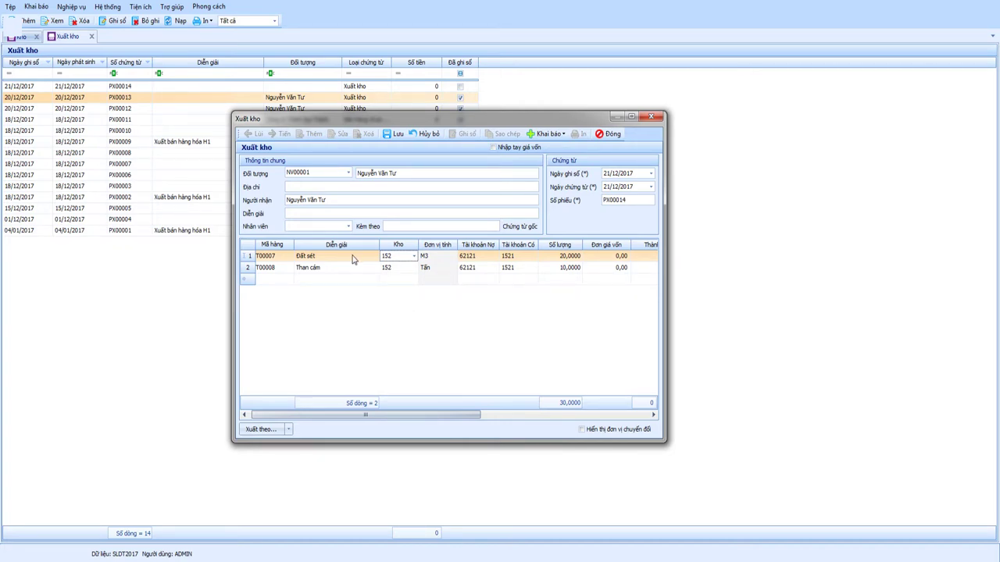
pyautogui.click(311, 268)
pyautogui.press('Up')
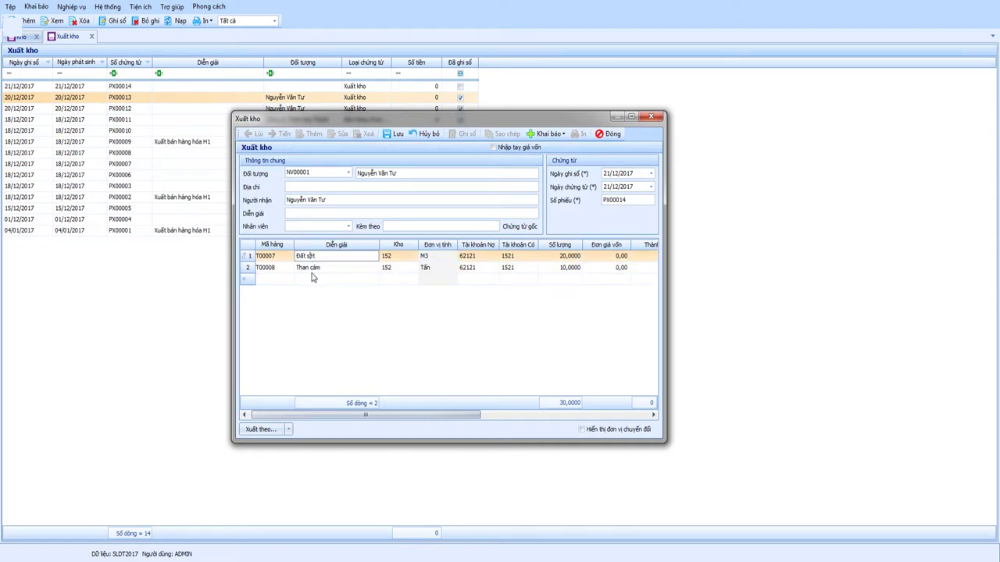
pyautogui.click(398, 258)
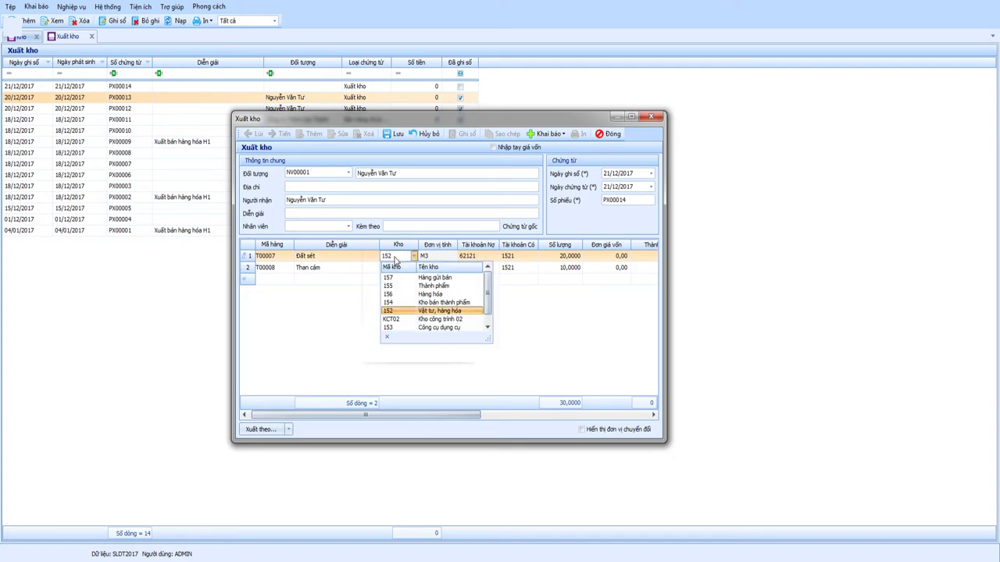
pyautogui.click(398, 260)
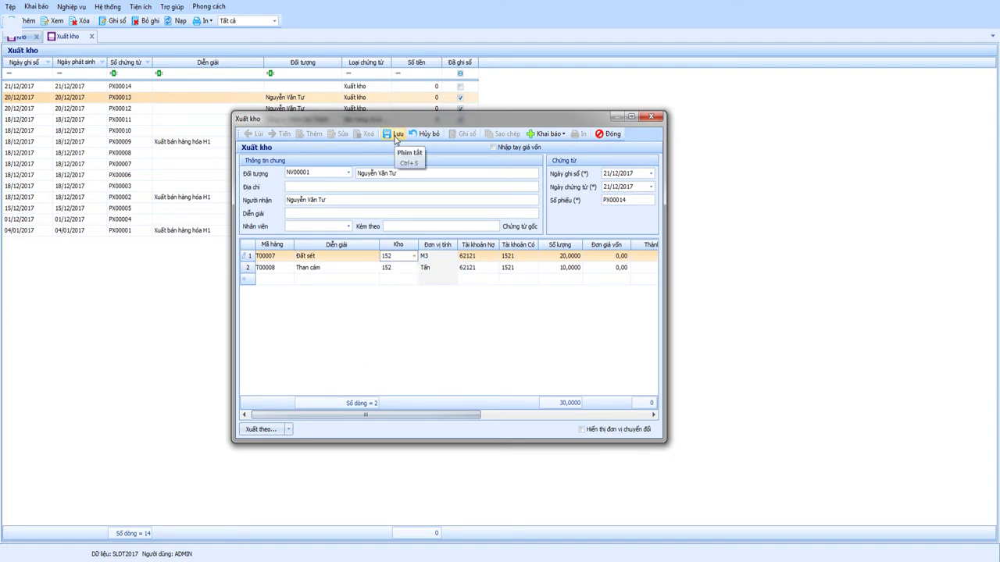
pyautogui.click(395, 136)
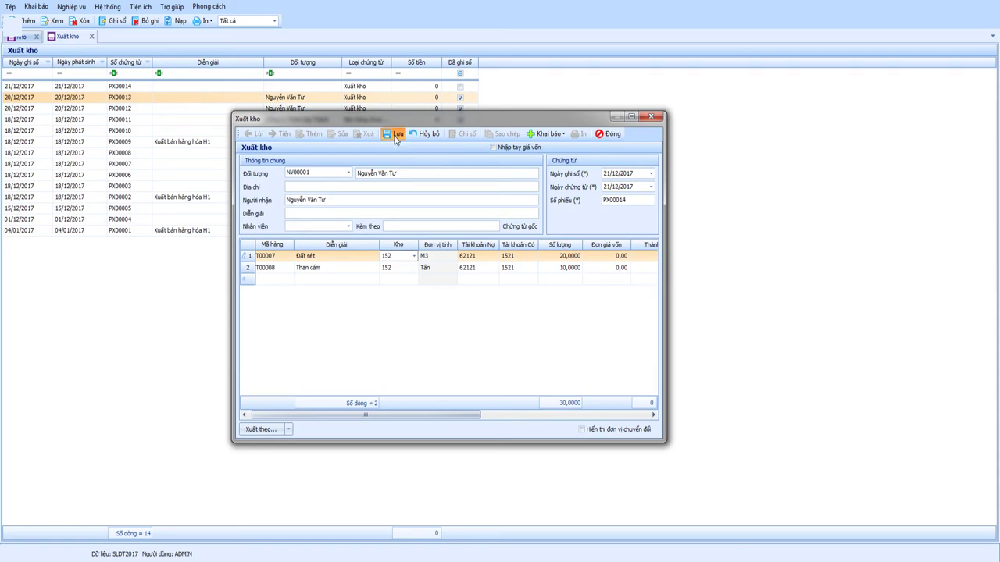